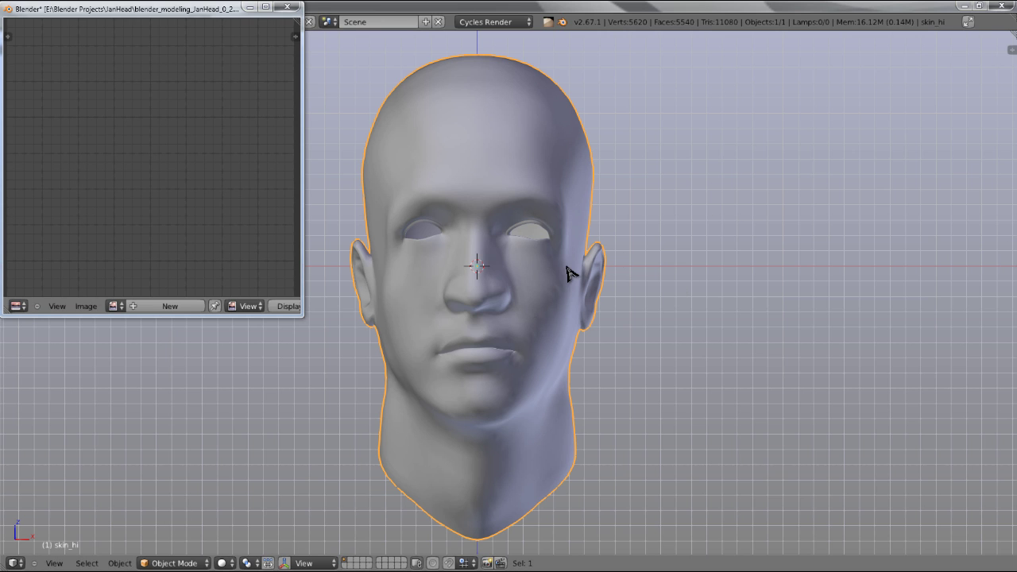
Inspect the head's UV layout in Edit Mode from front view, then return to Object Mode
middle_click_drag(567, 268, 463, 293)
key("KP_1")
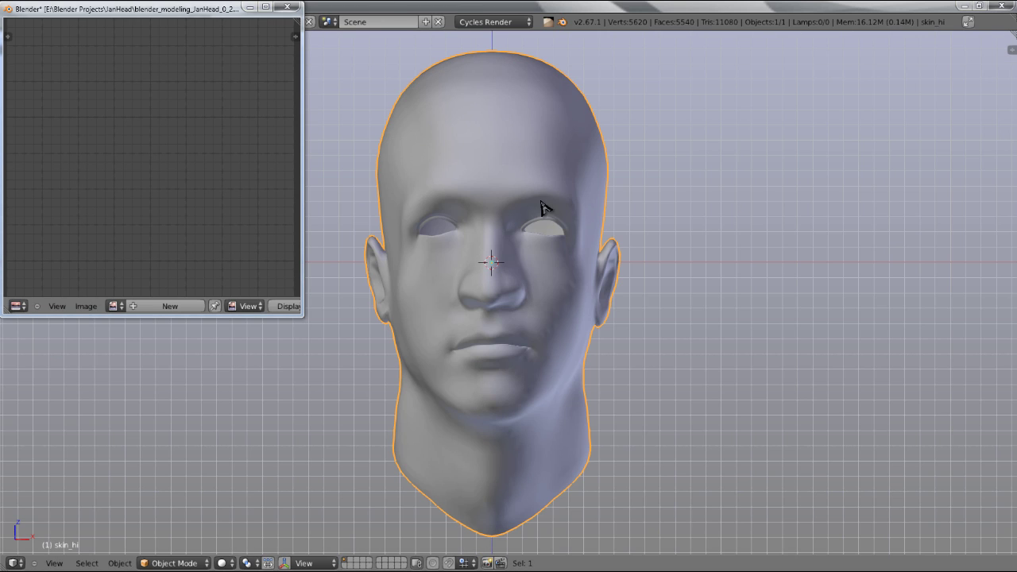
key("Tab")
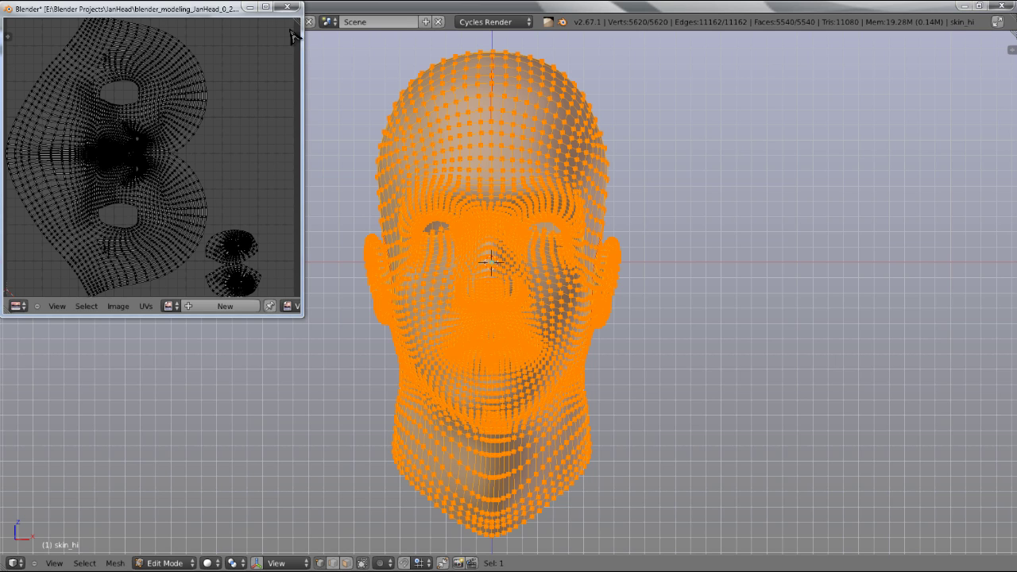
key("Tab")
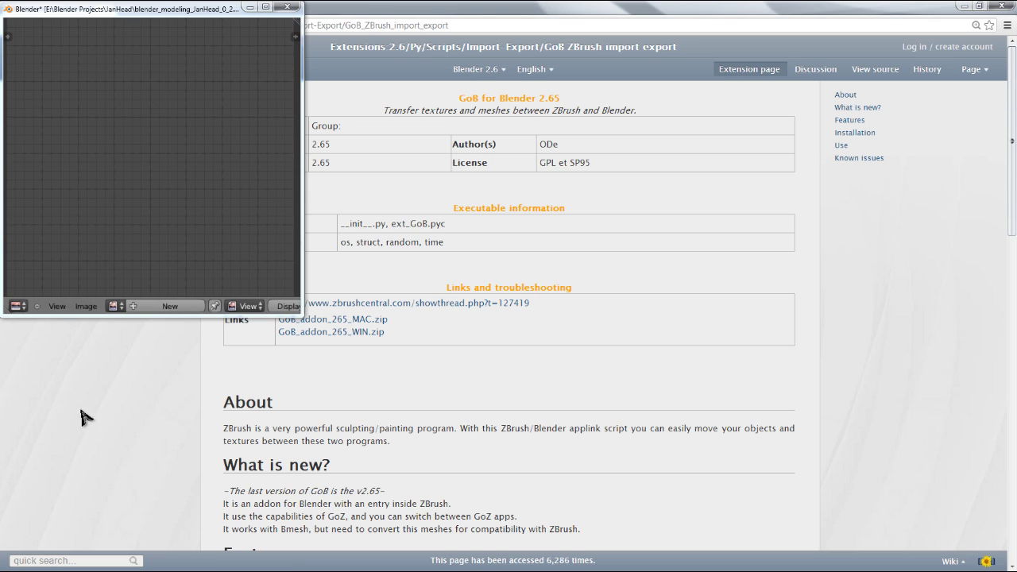
Read the GoB wiki page and download GoB_addon_265_WIN.zip from its links
left_click(249, 8)
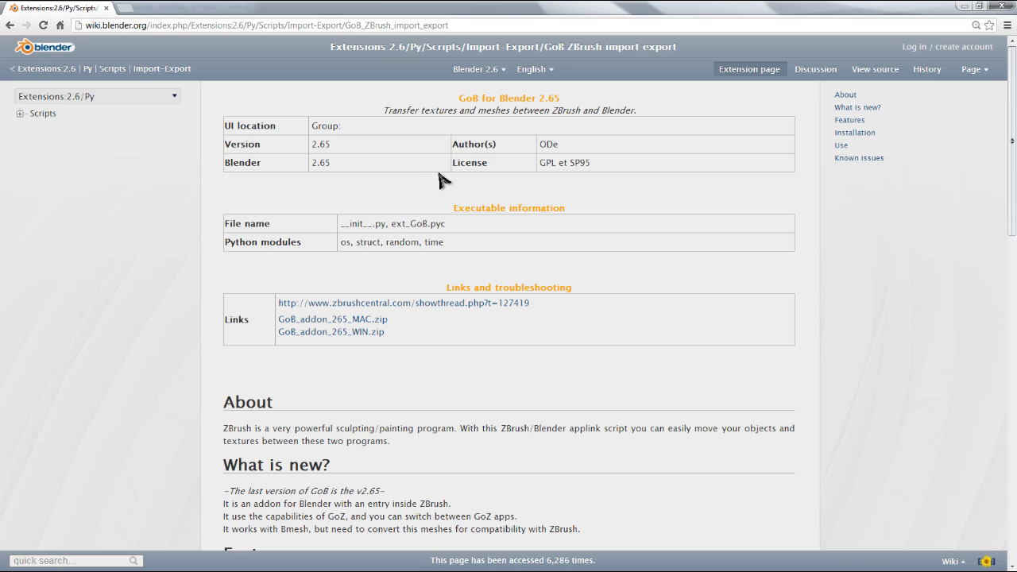
scroll(440, 178, "down", 3)
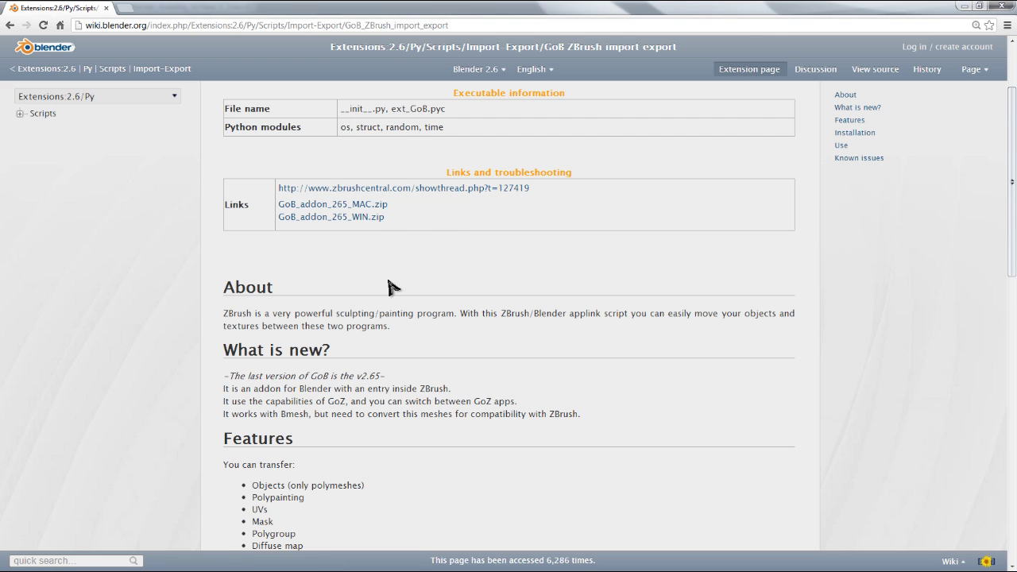
scroll(357, 278, "down", 4)
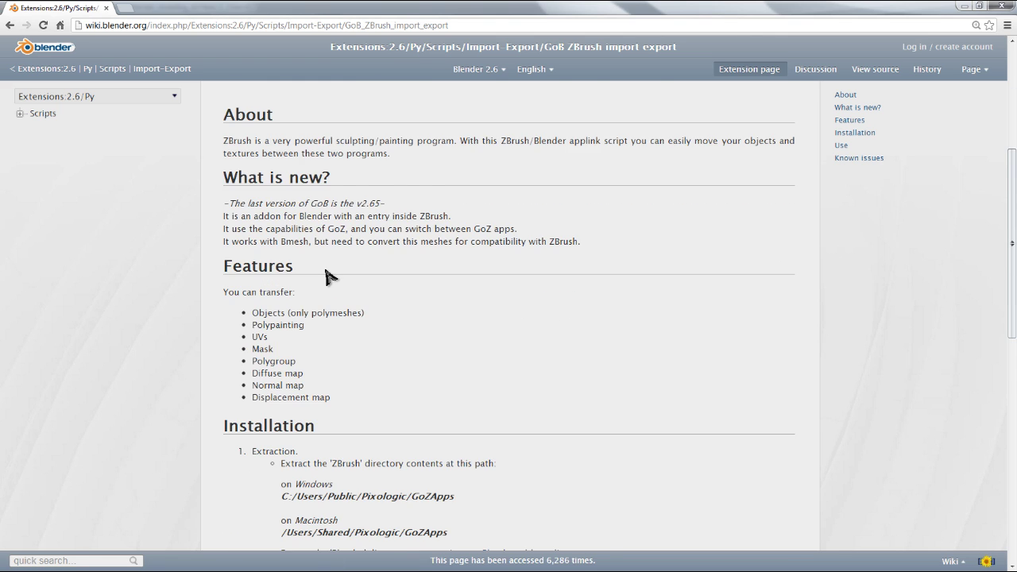
scroll(242, 350, "down", 2)
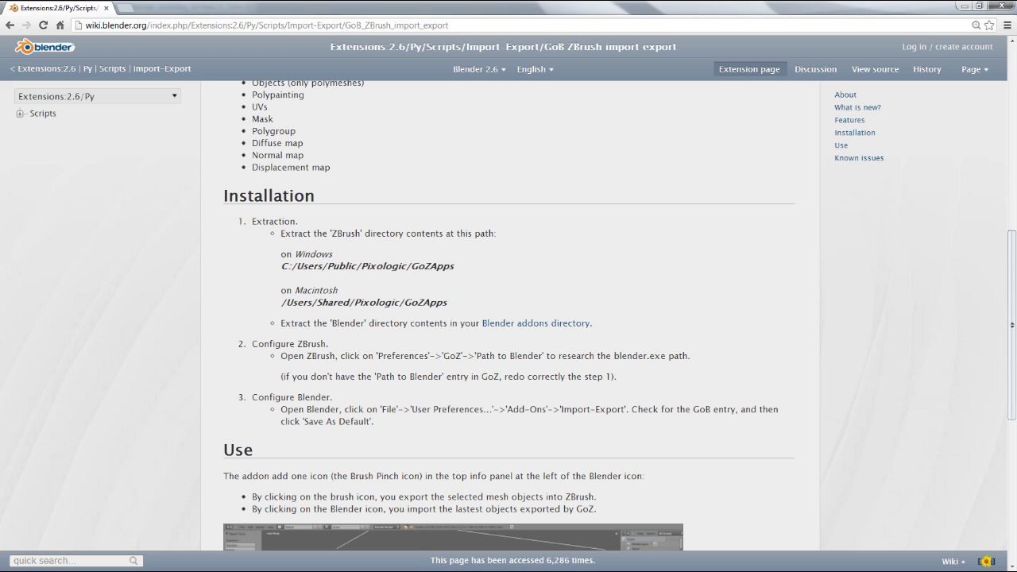
scroll(393, 419, "up", 3)
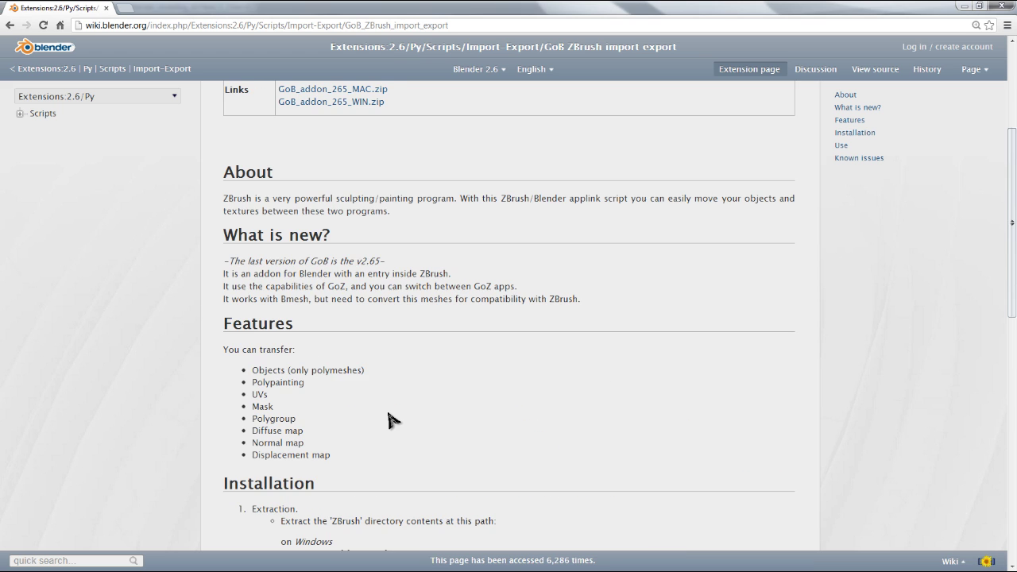
scroll(392, 417, "up", 3)
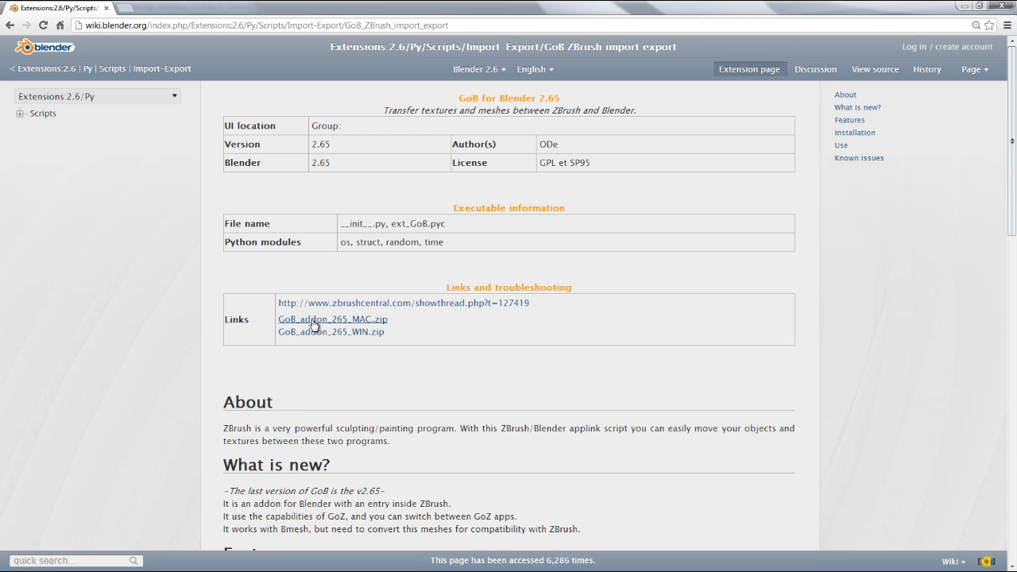
left_click(354, 335)
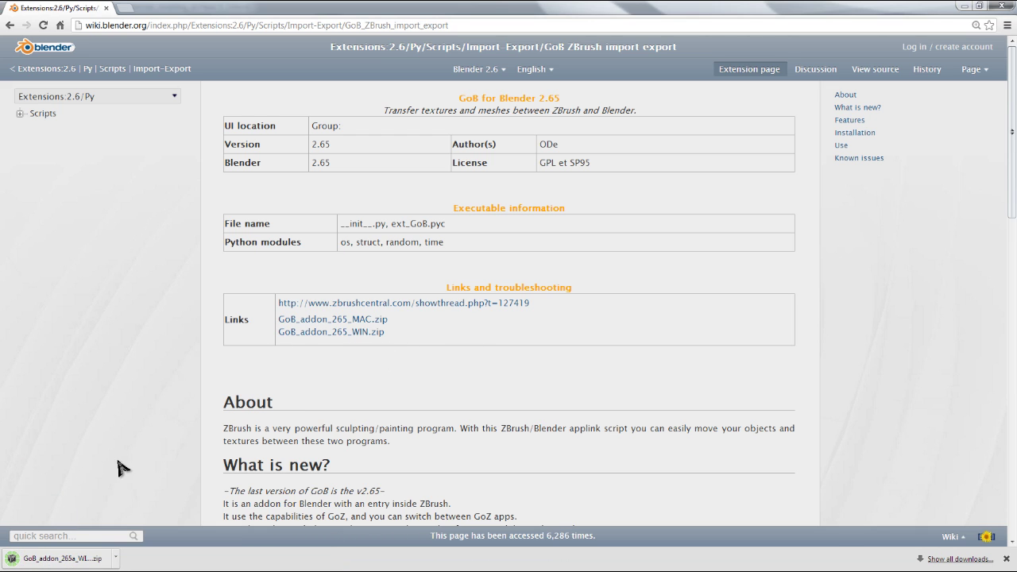
Open the downloaded archive and select the Blender folder inside its ZBrush folder
left_click(70, 564)
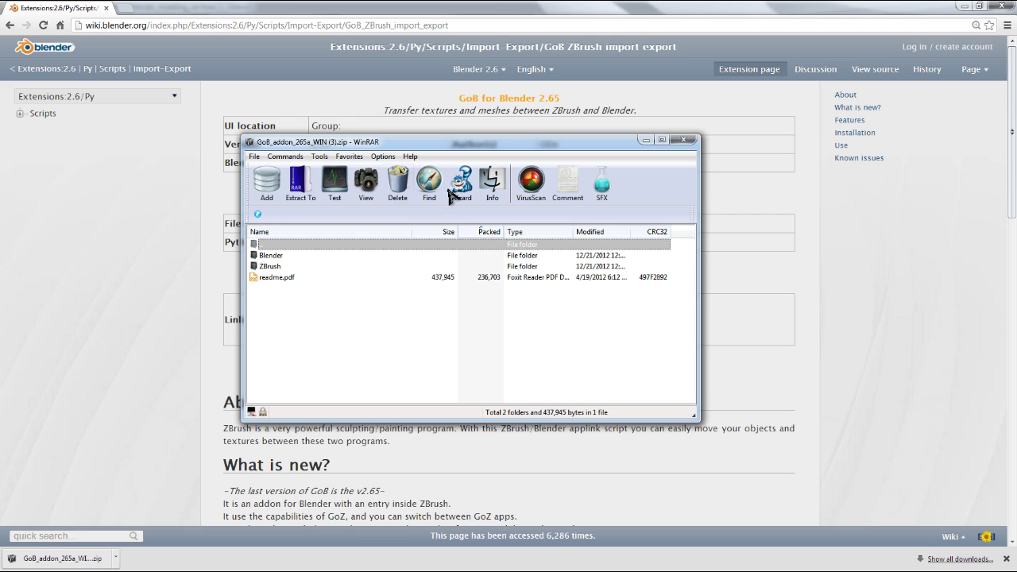
left_click(282, 267)
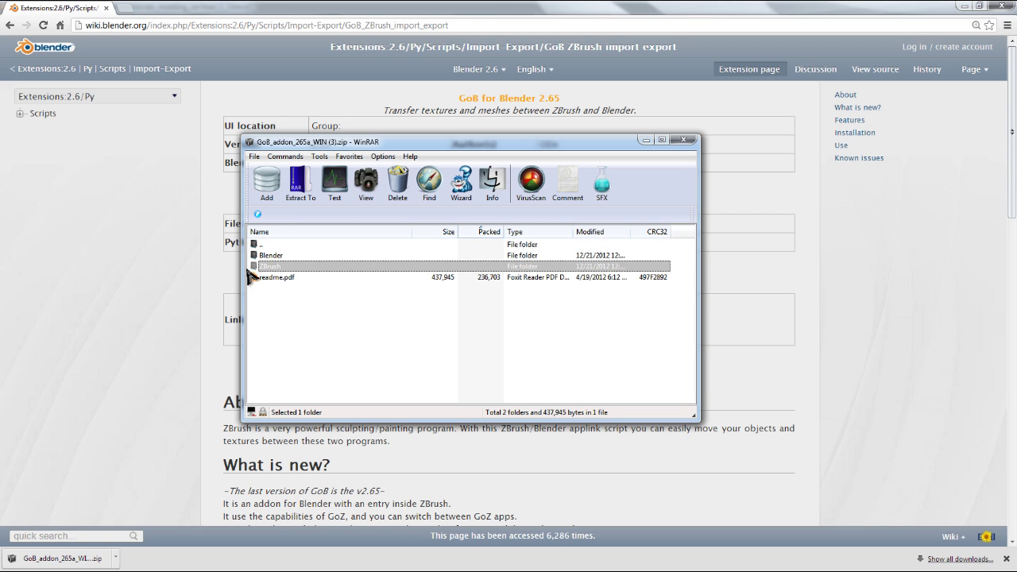
double_click(274, 267)
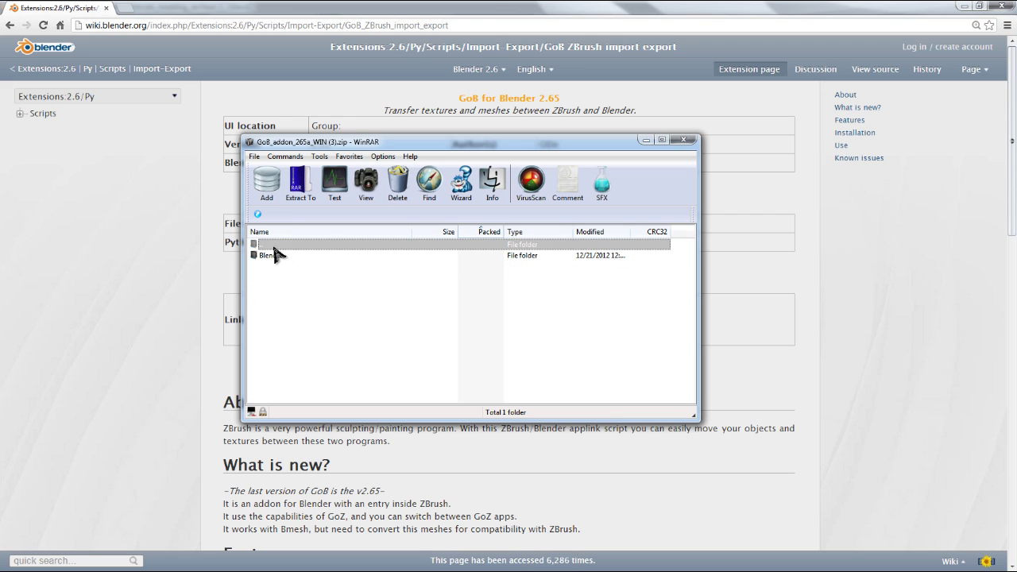
left_click(274, 255)
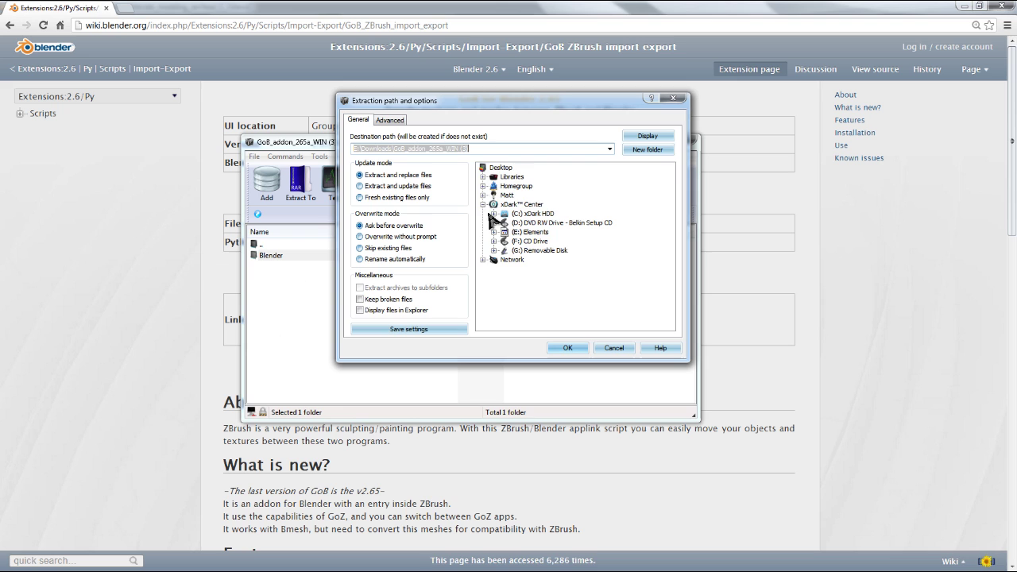
Extract it into C:\Users\Public\Pixologic\GoZApps, replacing all existing files
left_click(494, 214)
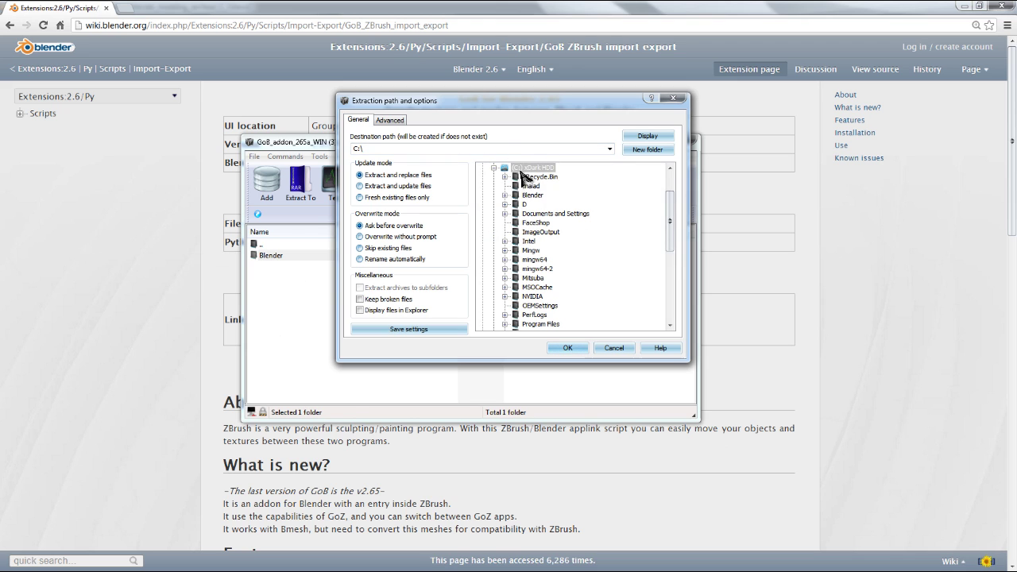
scroll(523, 255, "down", 3)
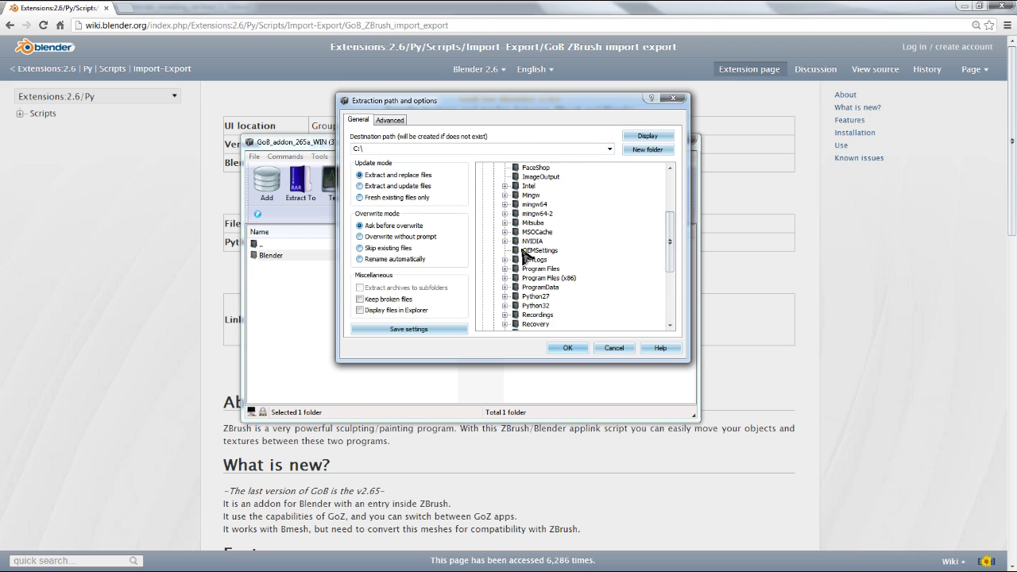
scroll(523, 255, "down", 2)
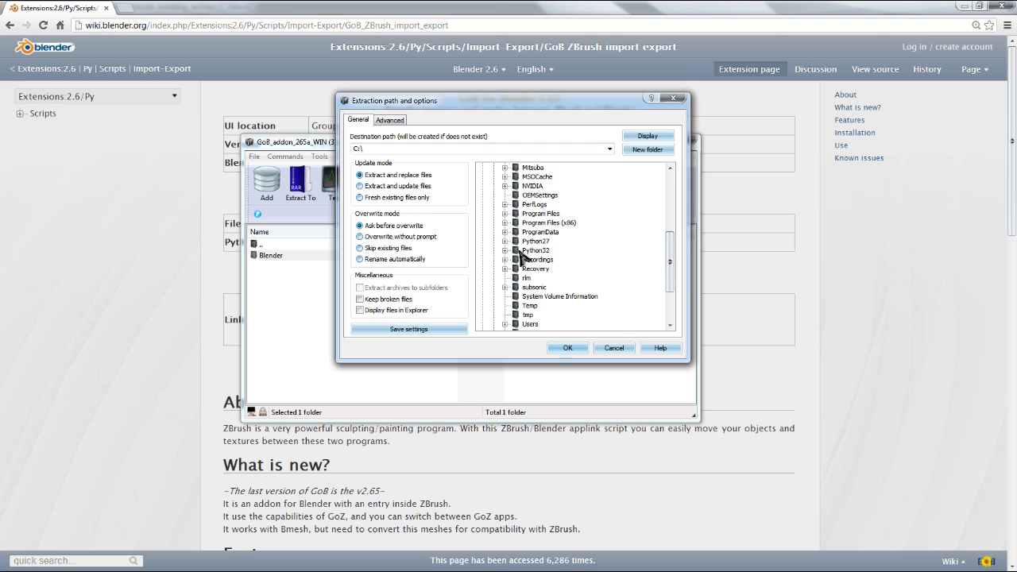
scroll(501, 290, "down", 1)
left_click(504, 297)
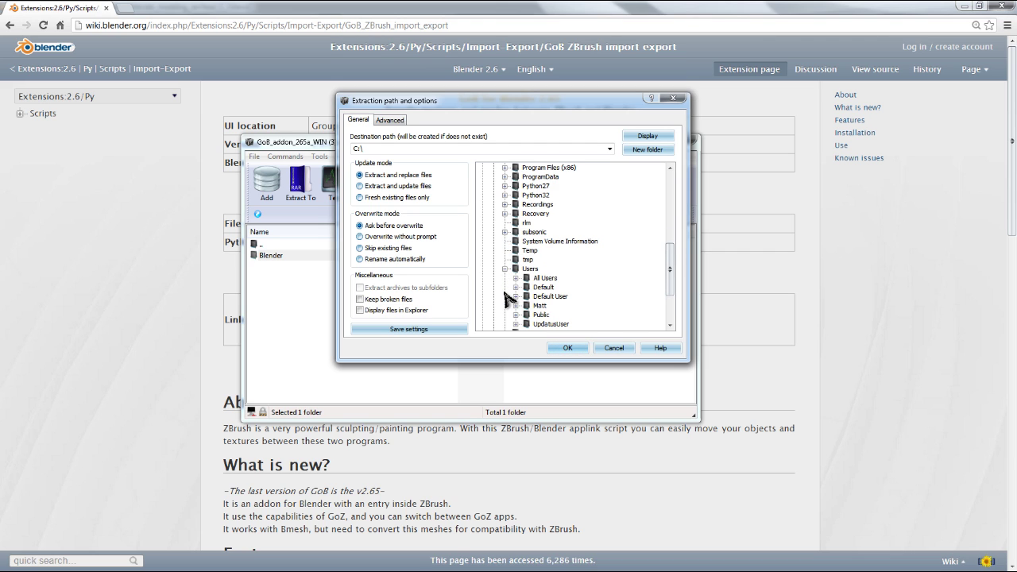
scroll(508, 295, "down", 1)
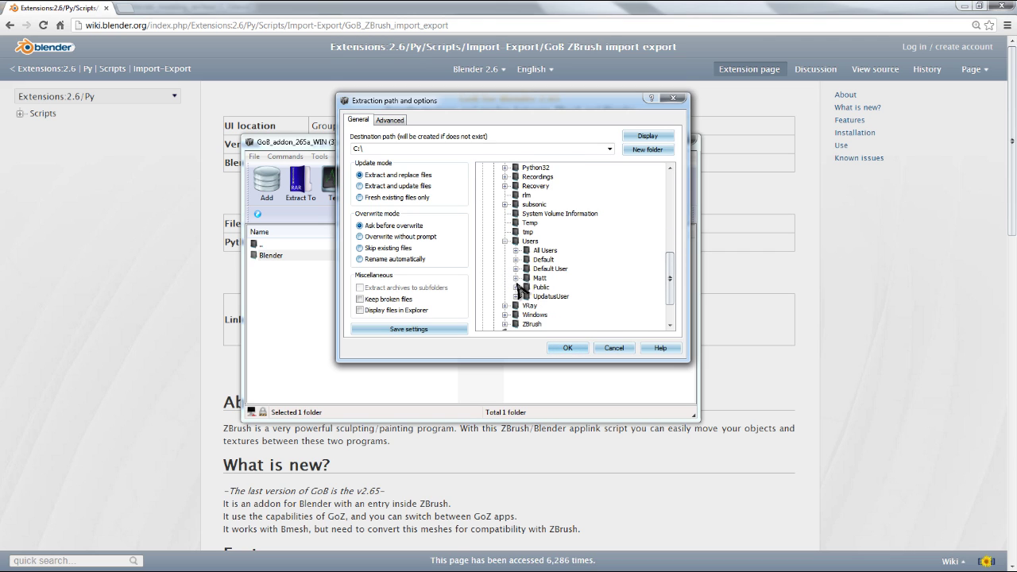
left_click(516, 287)
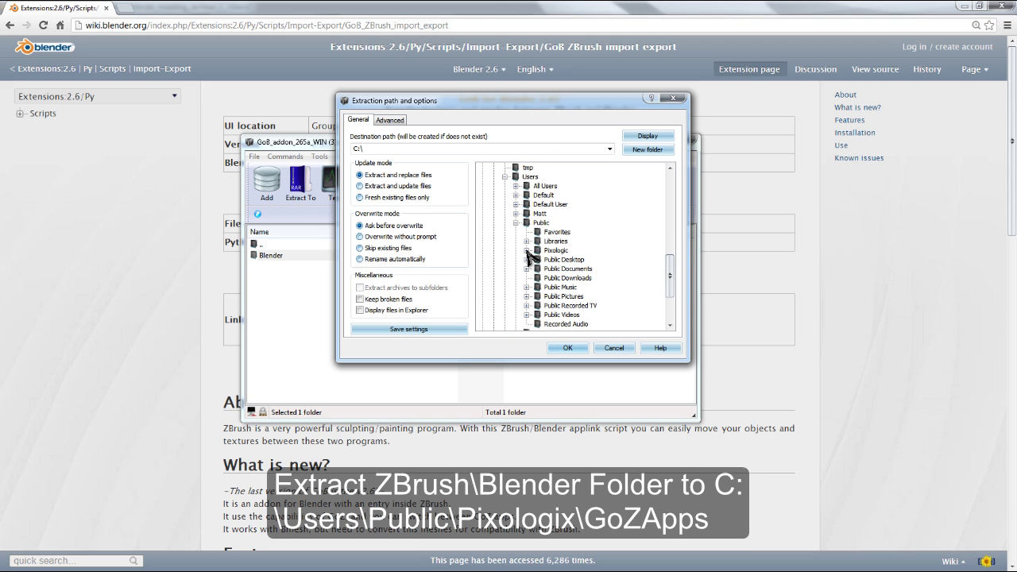
left_click(527, 250)
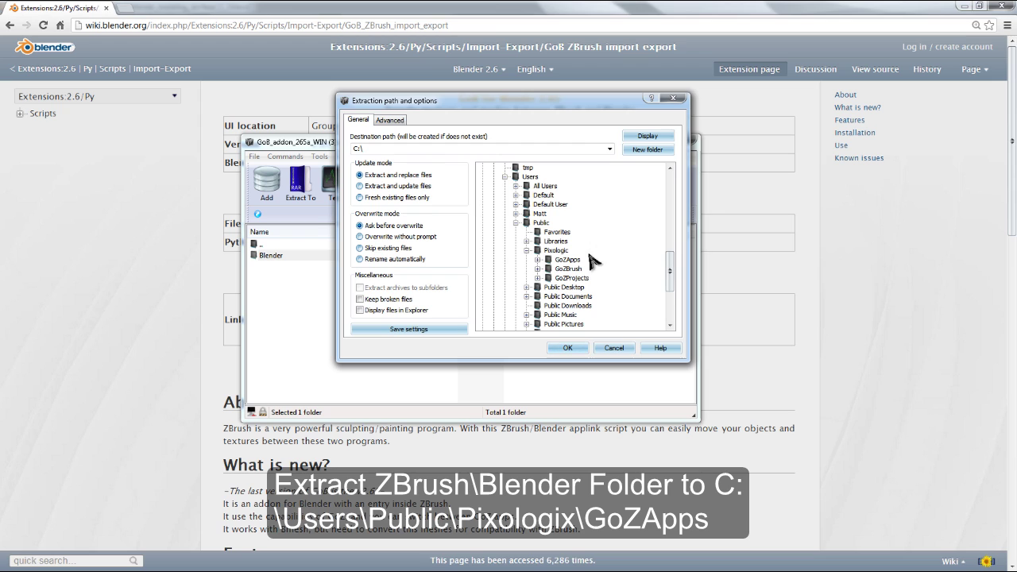
left_click(562, 260)
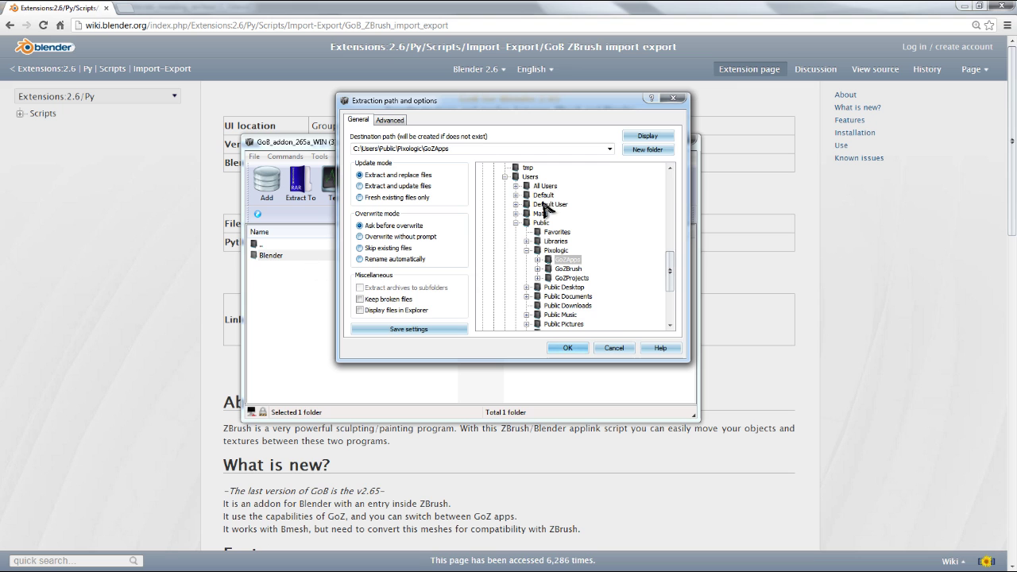
left_click(572, 348)
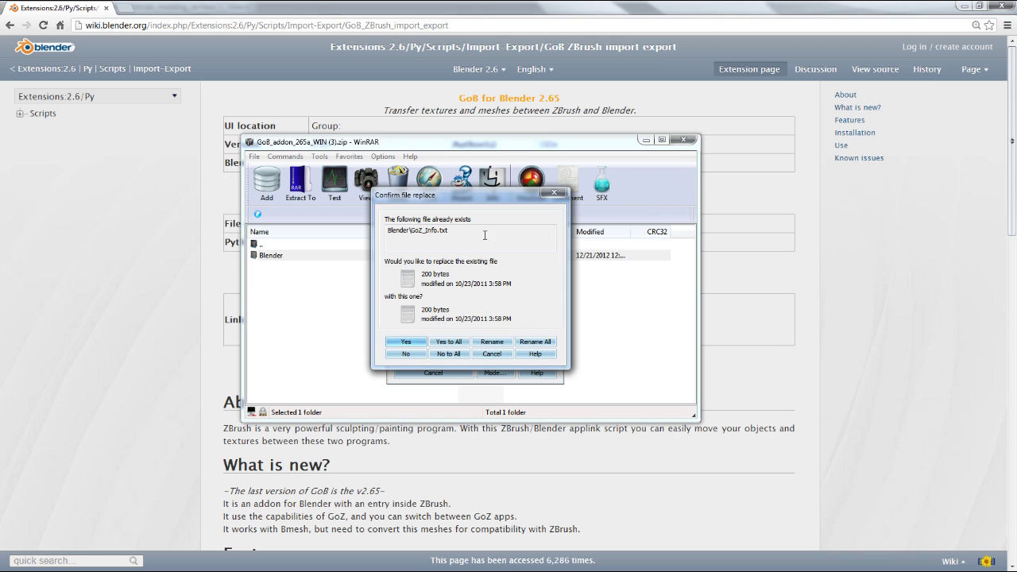
left_click(448, 341)
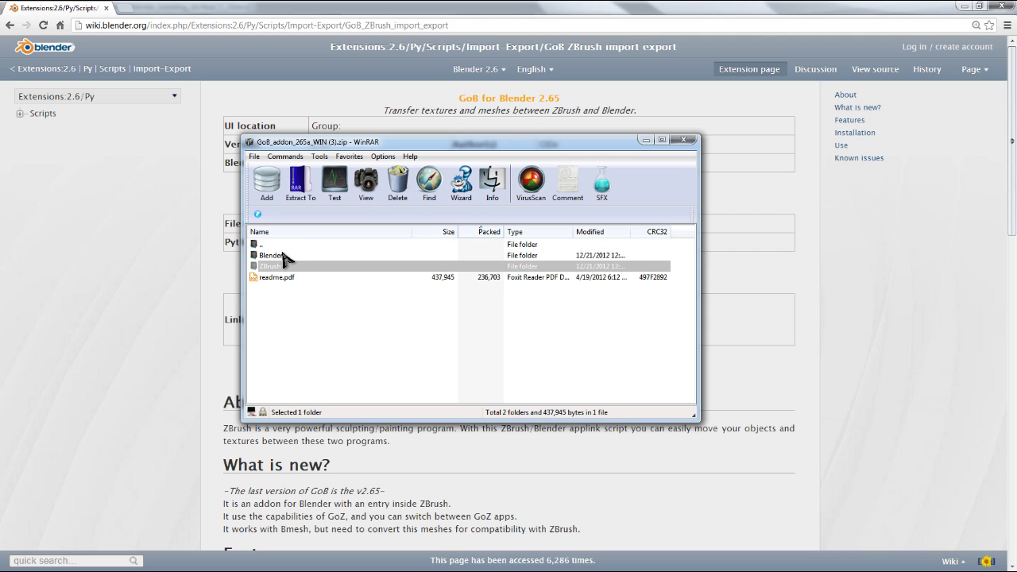
Back at the archive root, select the GoB_addon_265 folder for extraction
left_click(272, 256)
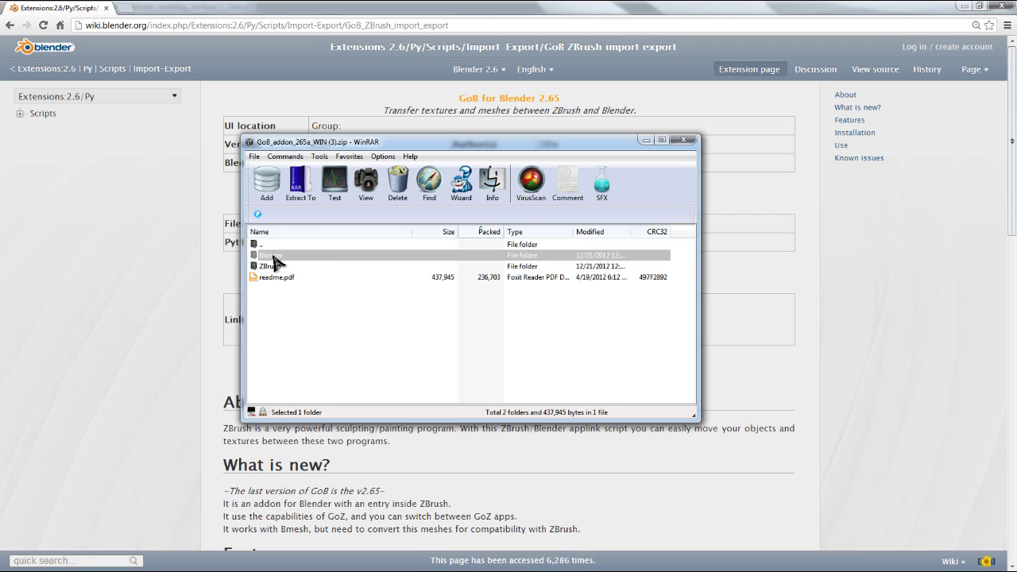
key("BackSpace")
left_click(286, 255)
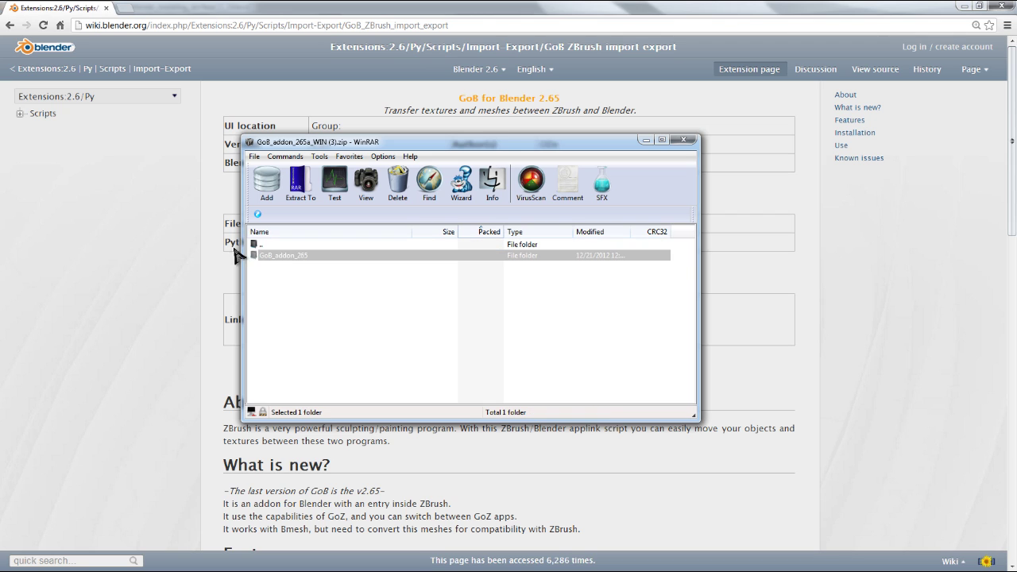
left_click(307, 191)
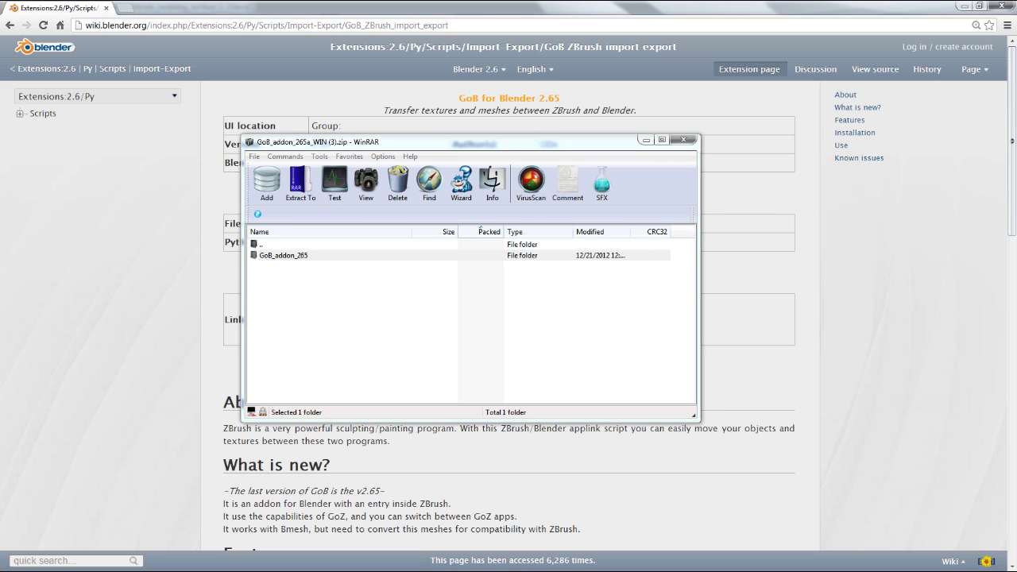
Extract it into C:\Blender\2.67's scripts\addons folder, replace existing files, and close WinRAR
key("alt+e")
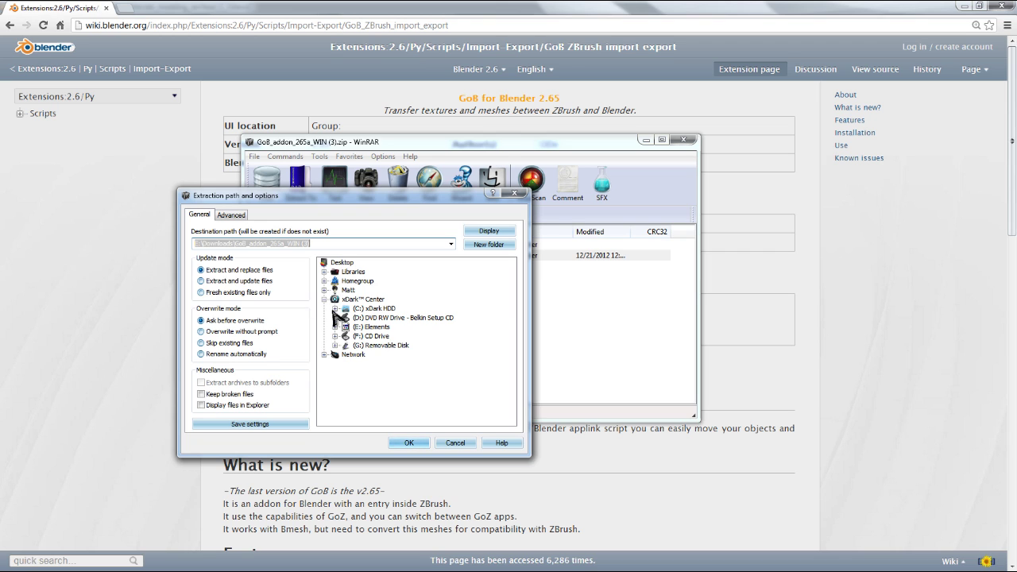
left_click(334, 309)
left_click(346, 290)
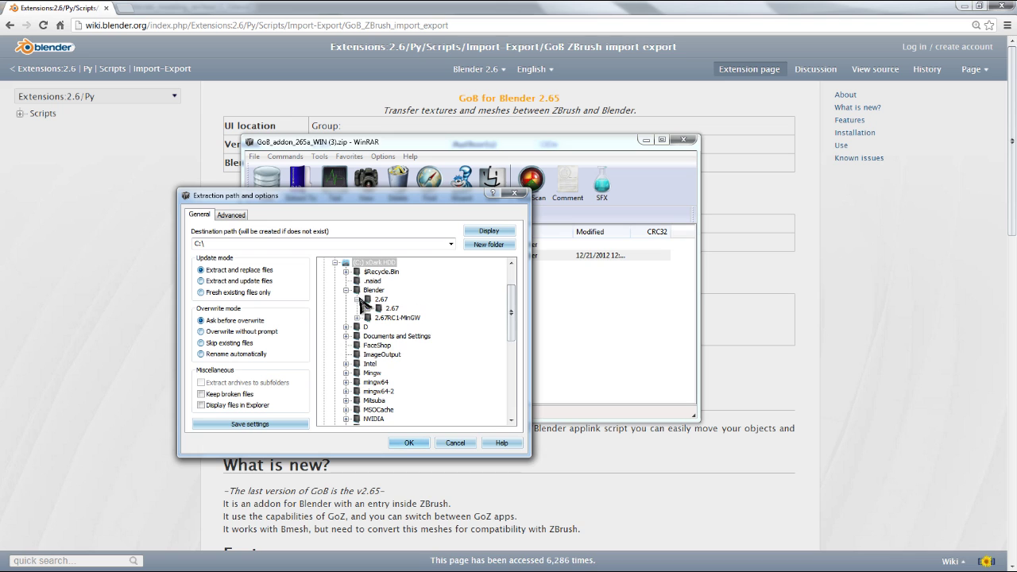
left_click(357, 299)
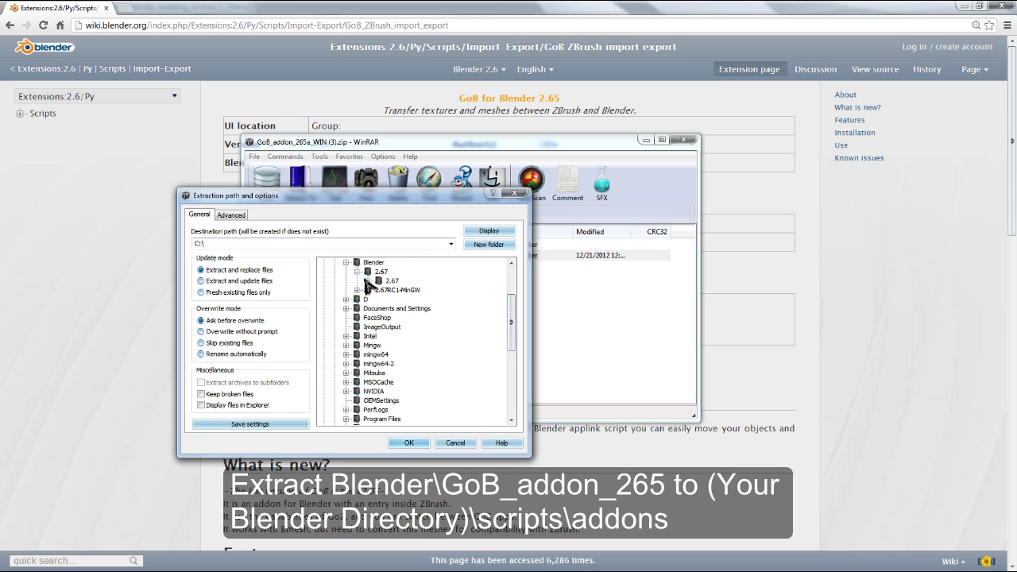
left_click(379, 280)
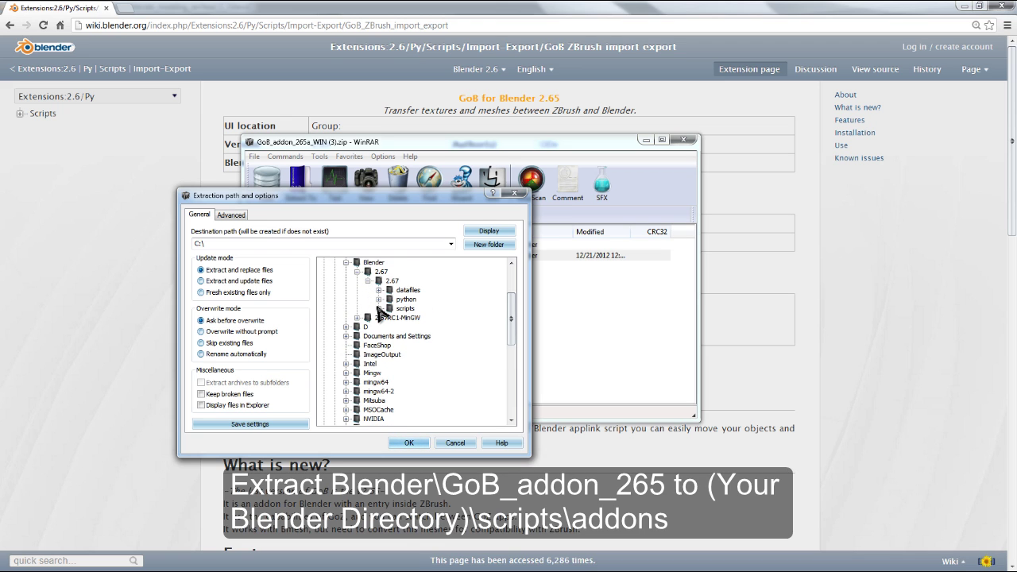
left_click(379, 308)
left_click(415, 318)
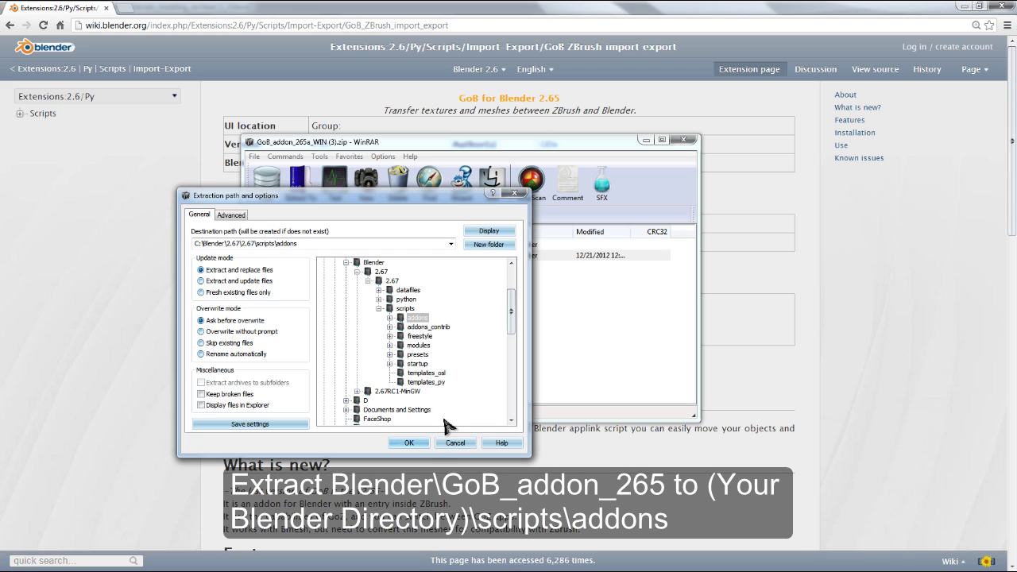
left_click(408, 442)
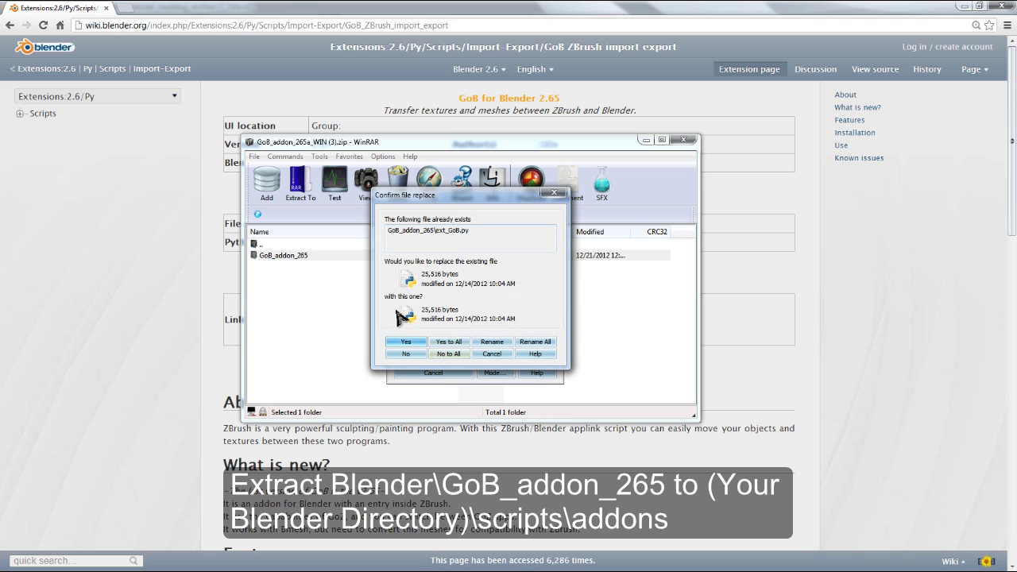
left_click(445, 343)
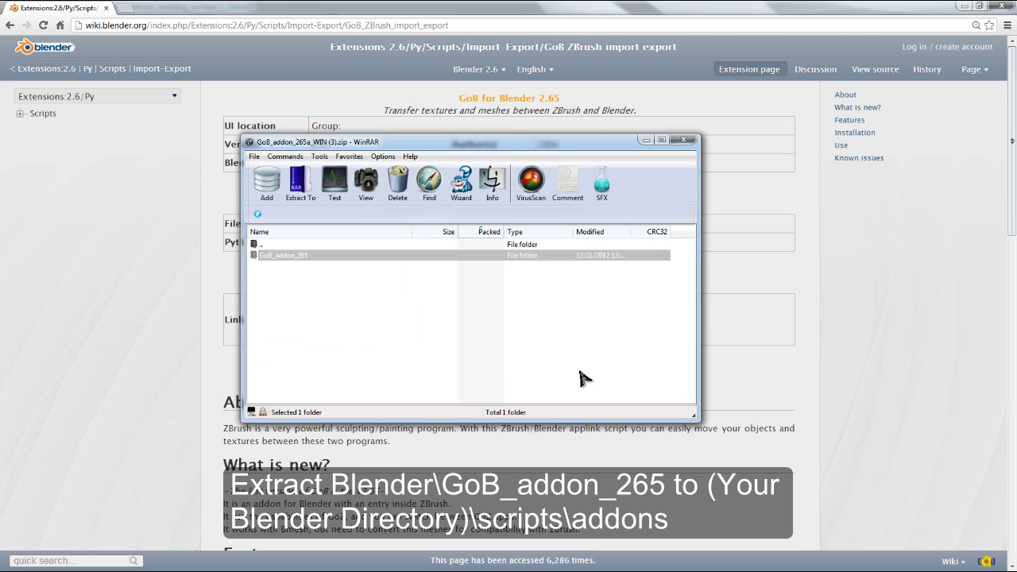
left_click(682, 139)
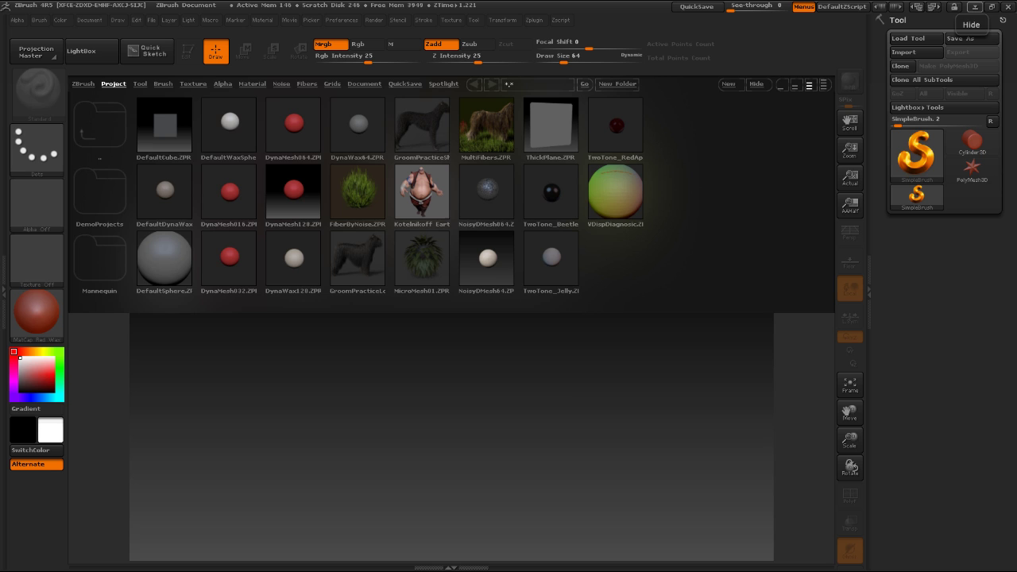
Have ZBrush locate Blender via Preferences > GoZ > 'path to Blender'
left_click(339, 21)
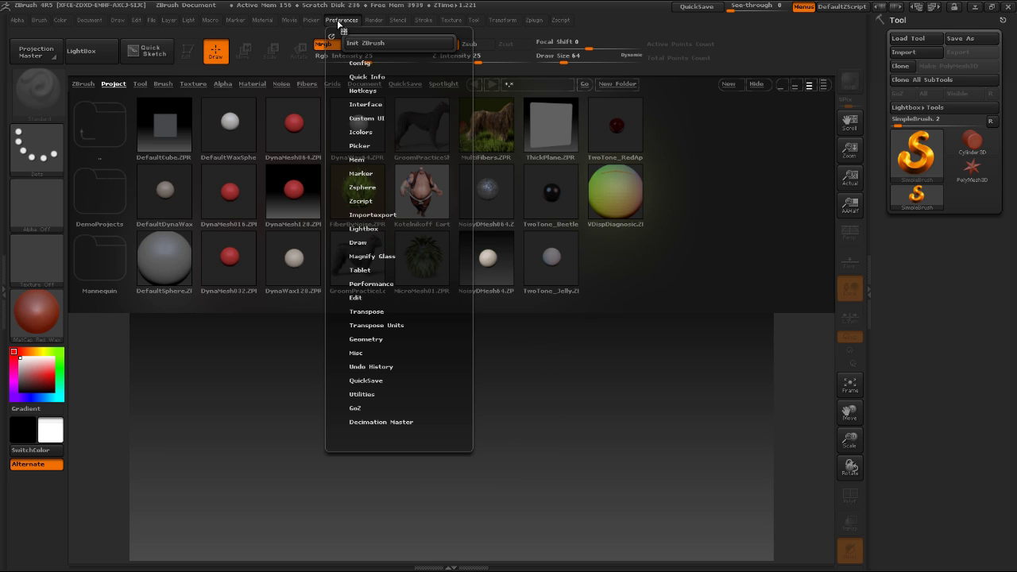
left_click(359, 409)
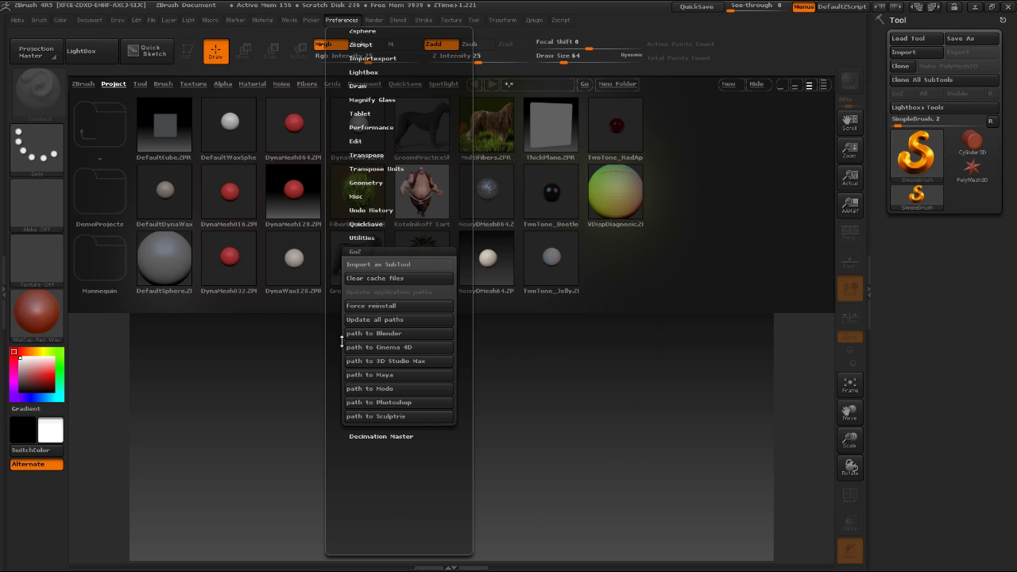
left_click(382, 335)
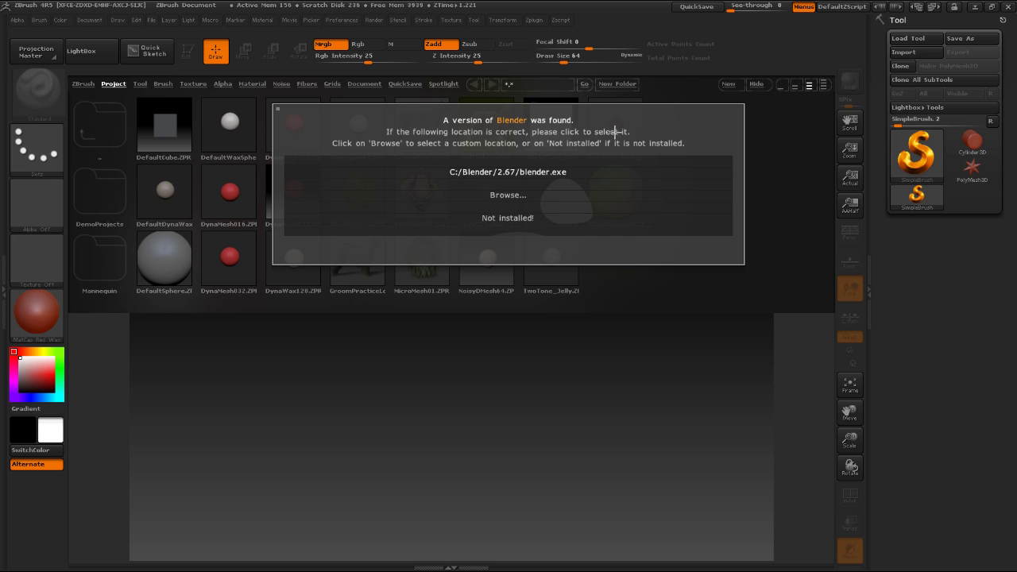
Browse to C:\Blender\2.67 and choose blender.exe as GoZ's Blender path
left_click(508, 194)
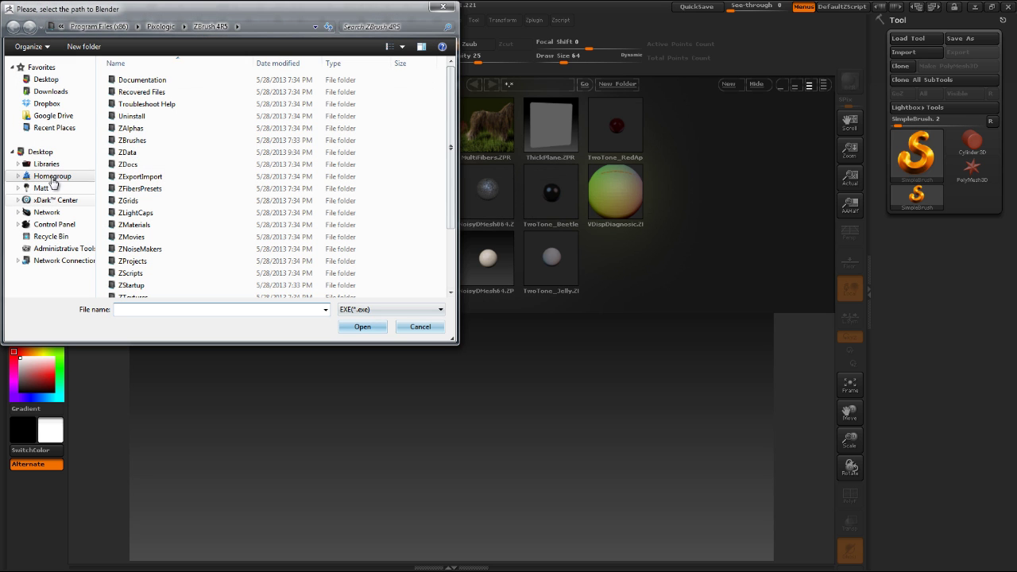
left_click(50, 200)
double_click(186, 108)
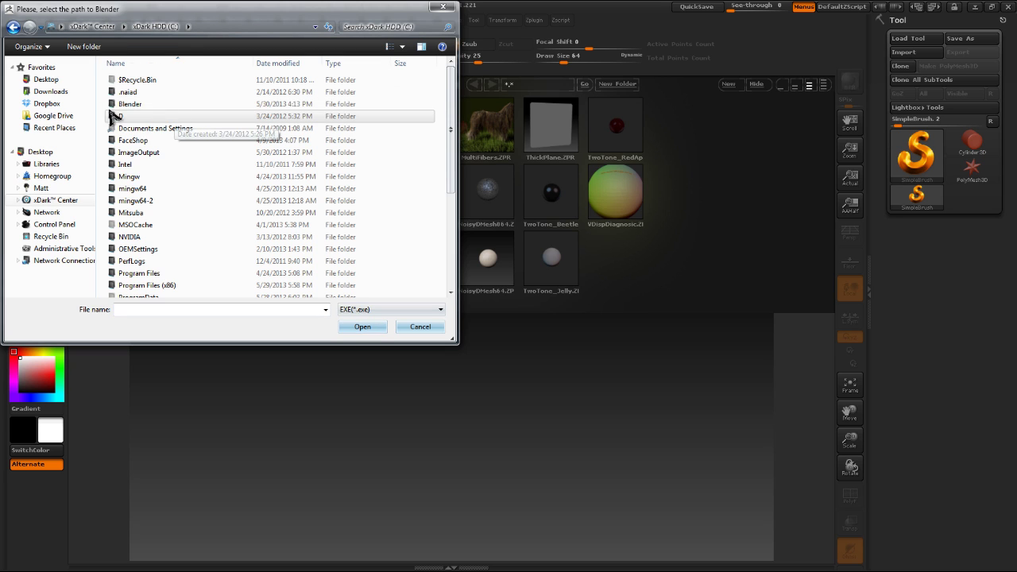
double_click(138, 103)
double_click(140, 79)
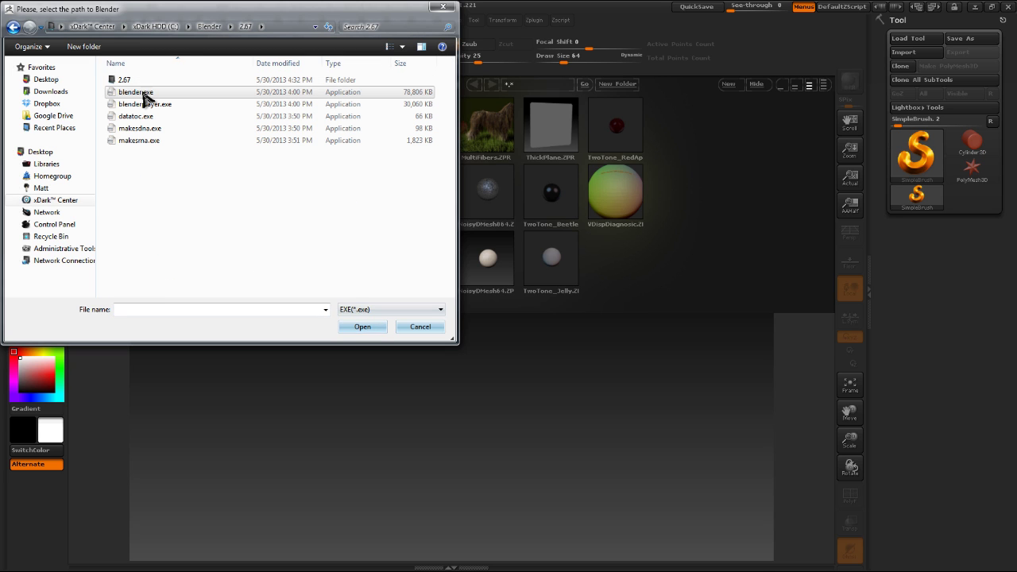
left_click(143, 93)
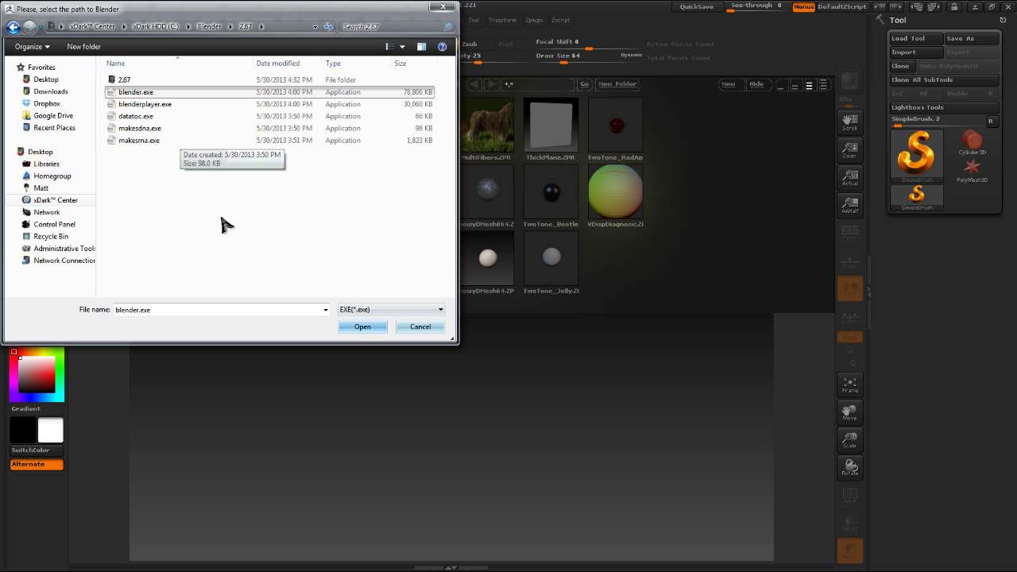
left_click(364, 325)
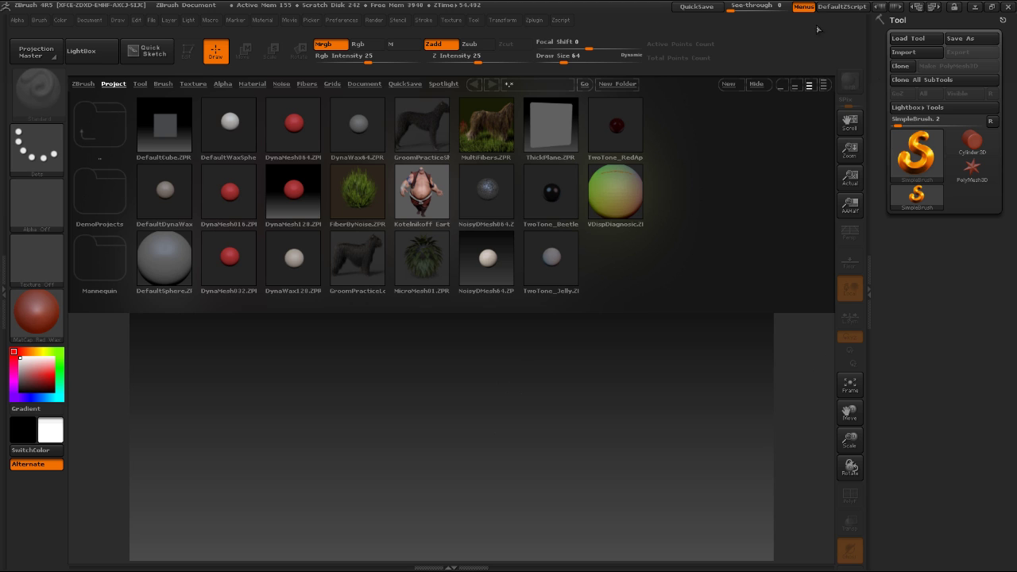
Hide ZBrush, then in Blender's User Preferences search 'gob' and re-enable Import-Export: GoB
left_click(983, 9)
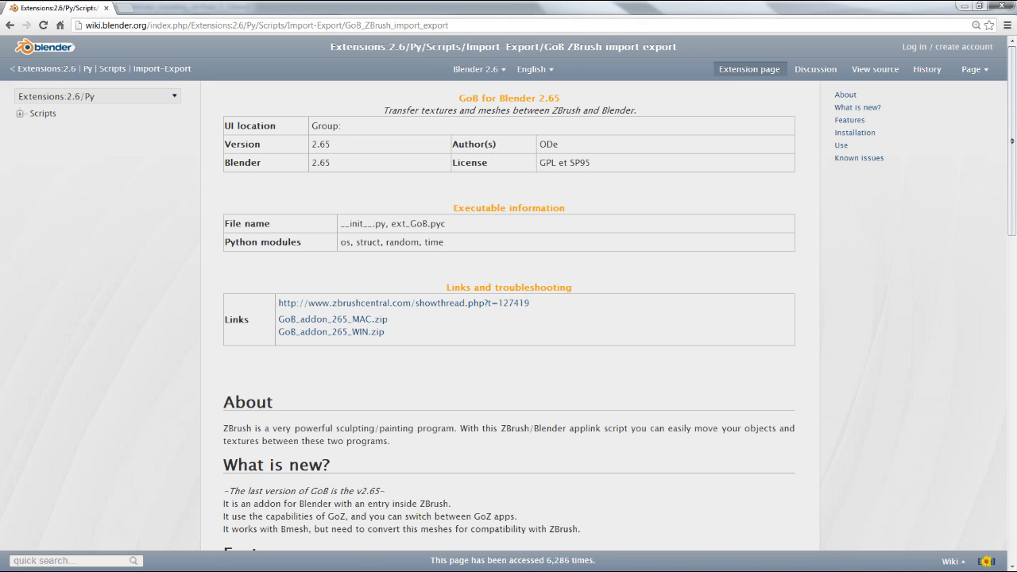
key("alt+Tab")
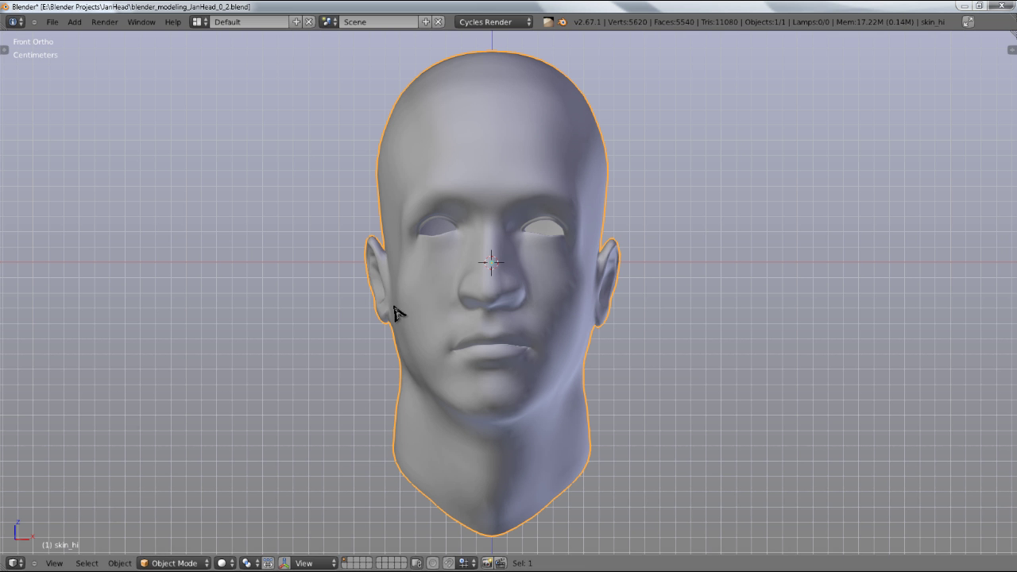
left_click(44, 26)
left_click(87, 143)
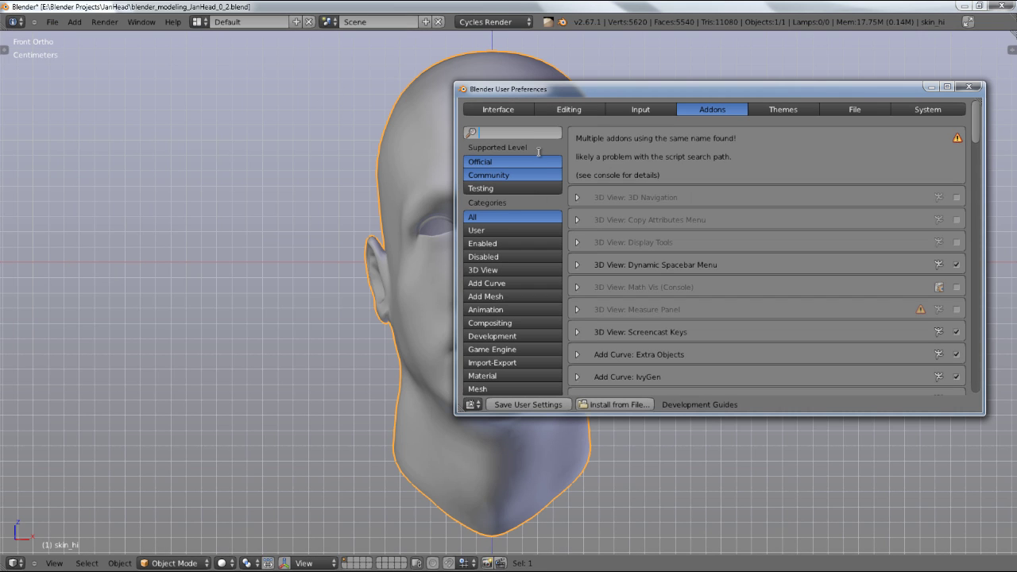
type("gob")
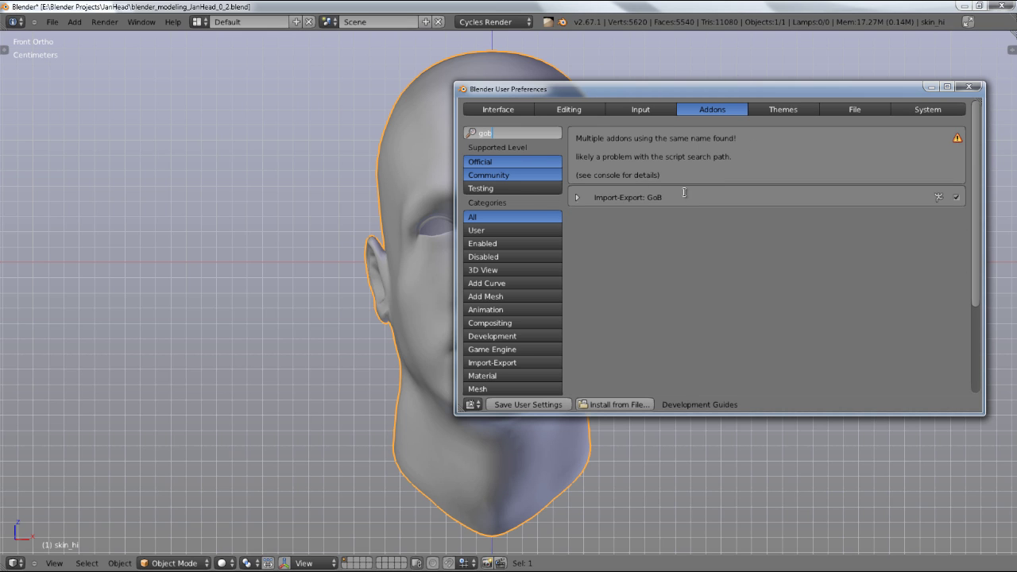
left_click_drag(716, 100, 456, 77)
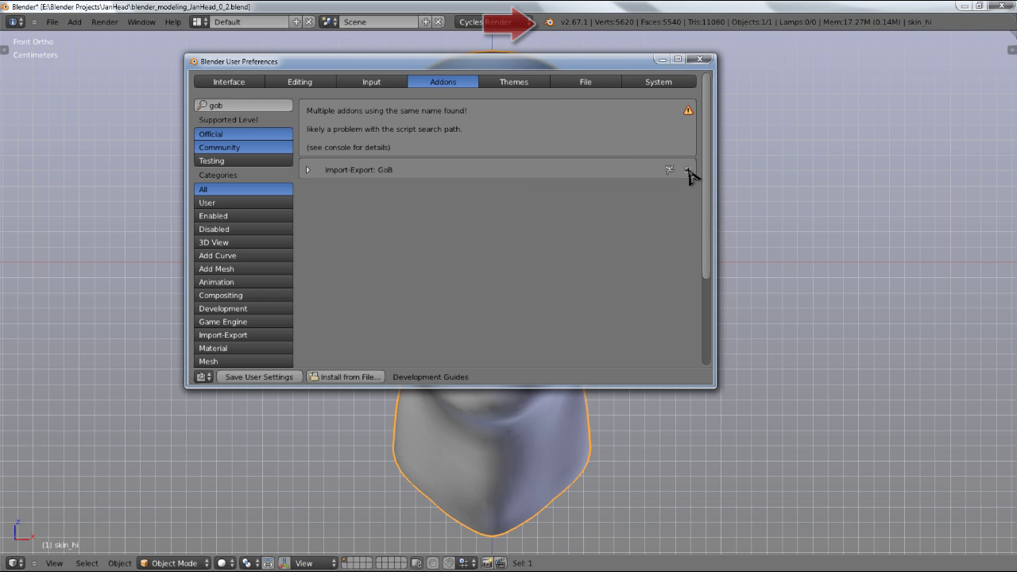
left_click(688, 170)
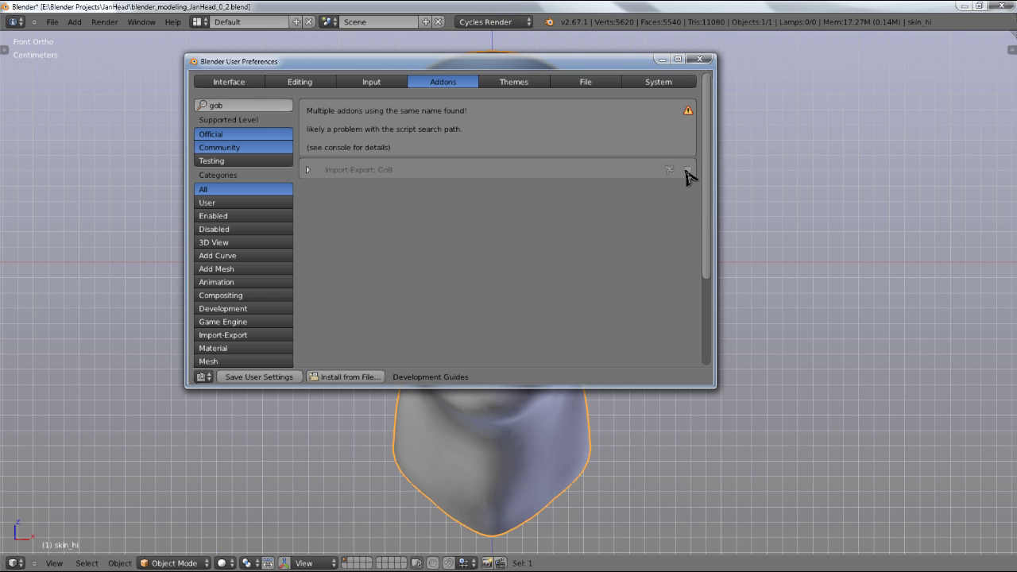
left_click(688, 170)
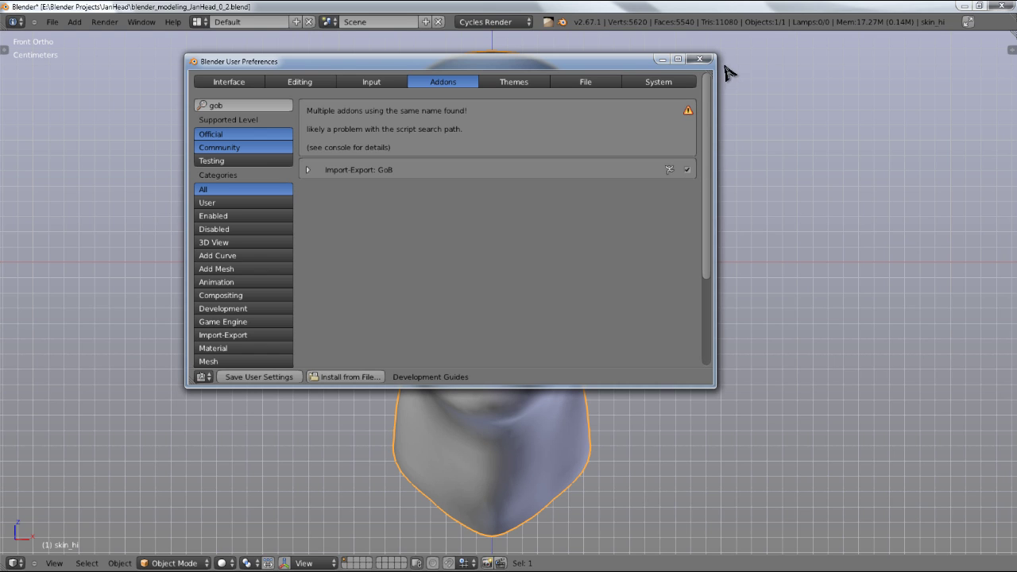
left_click(699, 59)
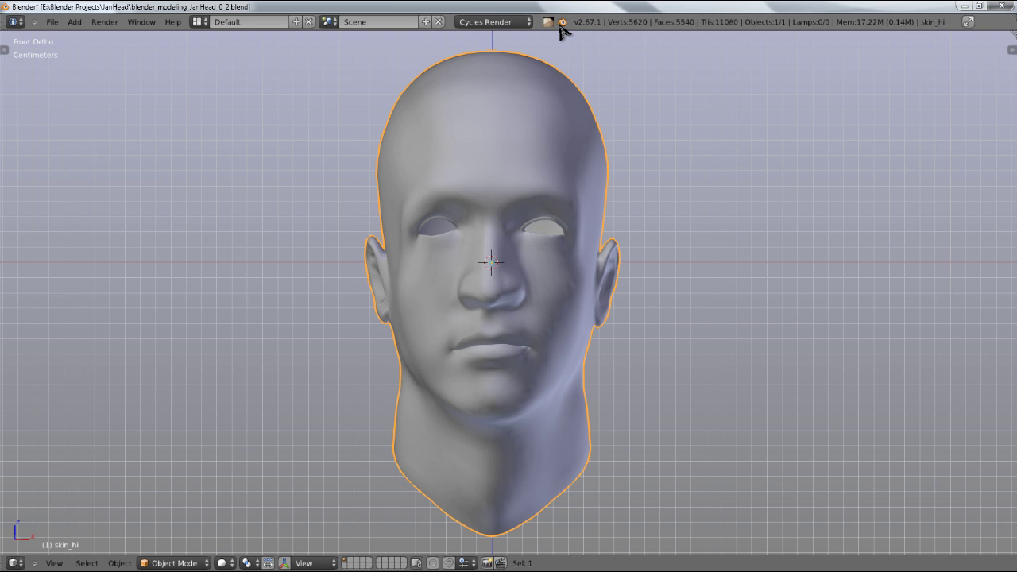
Export the head model to ZBrush with the GoB icon in Blender's header
left_click(562, 24)
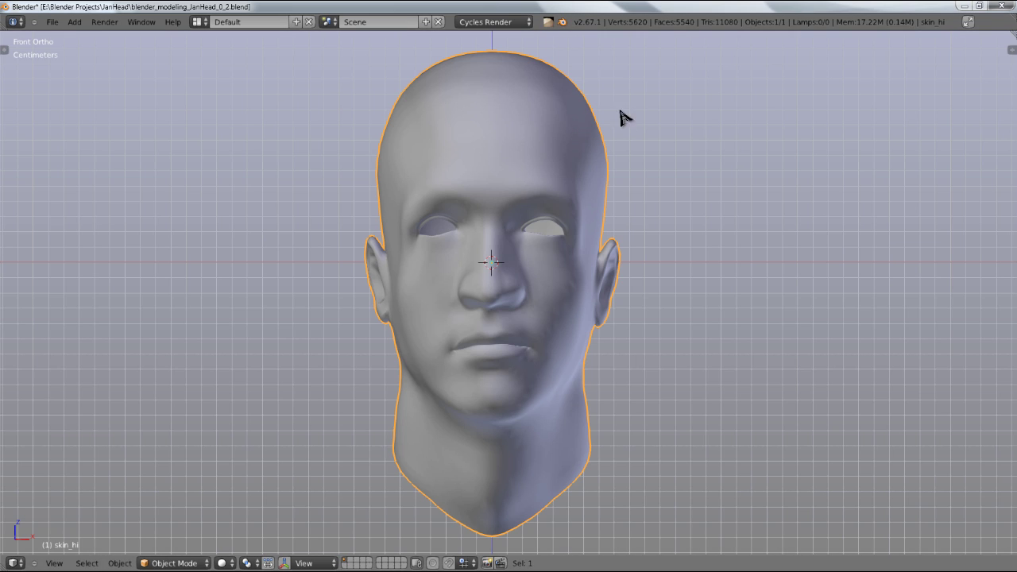
left_click(556, 26)
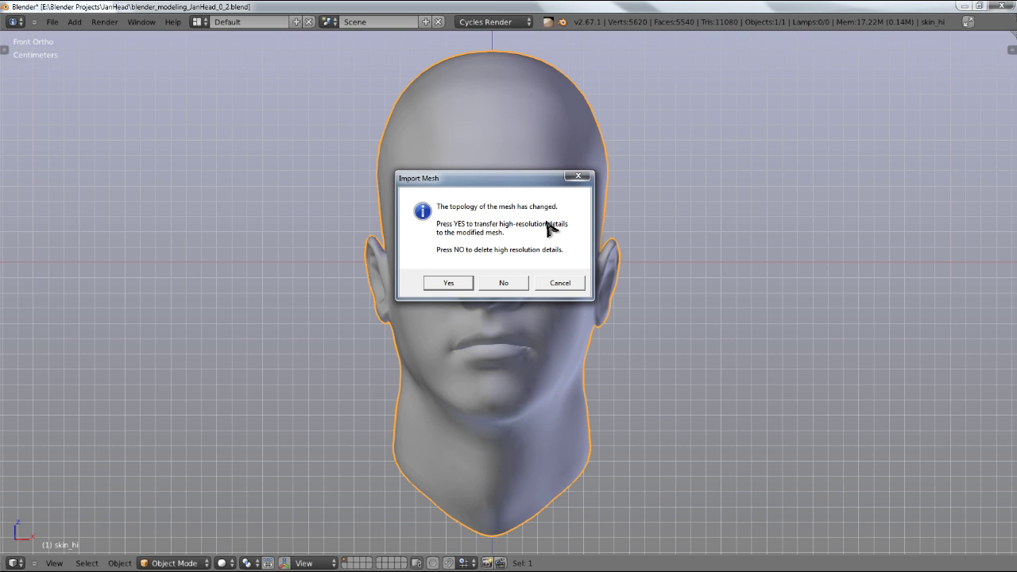
Decline high-res detail transfer, draw skin_hi on the canvas in Edit mode, and frame it upright
left_click(509, 284)
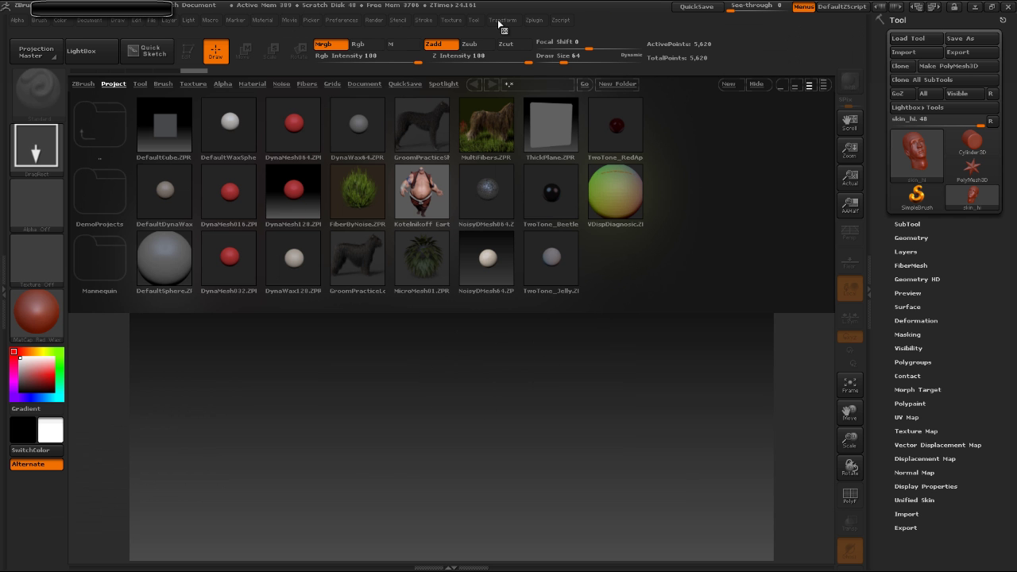
left_click(754, 82)
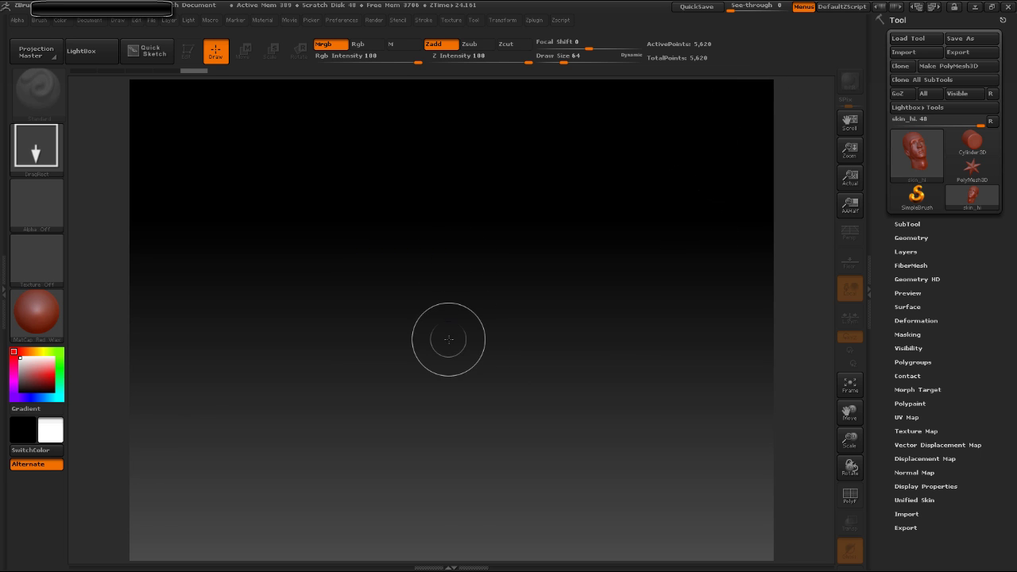
left_click_drag(447, 342, 442, 300)
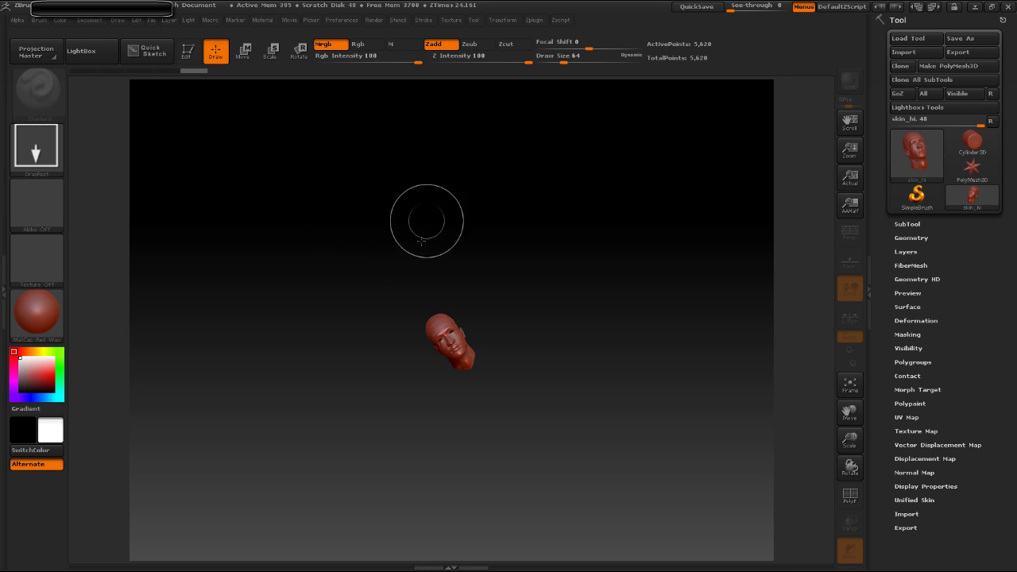
key("t")
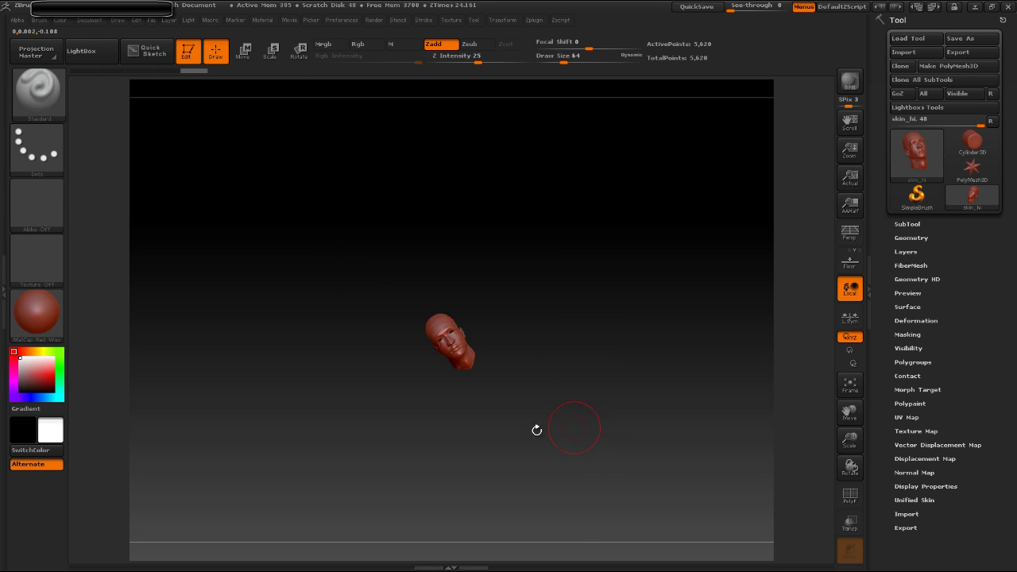
left_click_drag(526, 426, 508, 436)
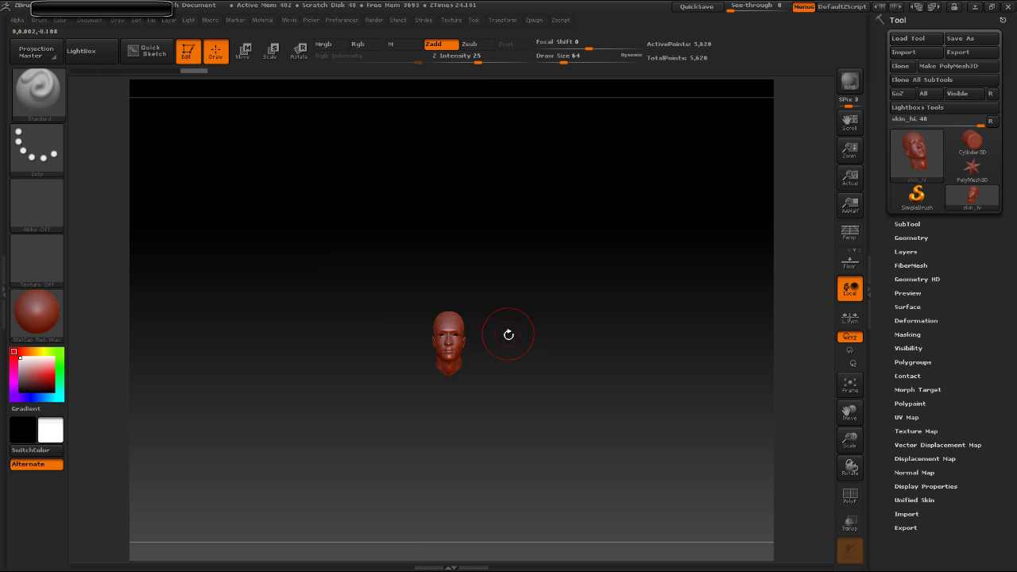
key("f")
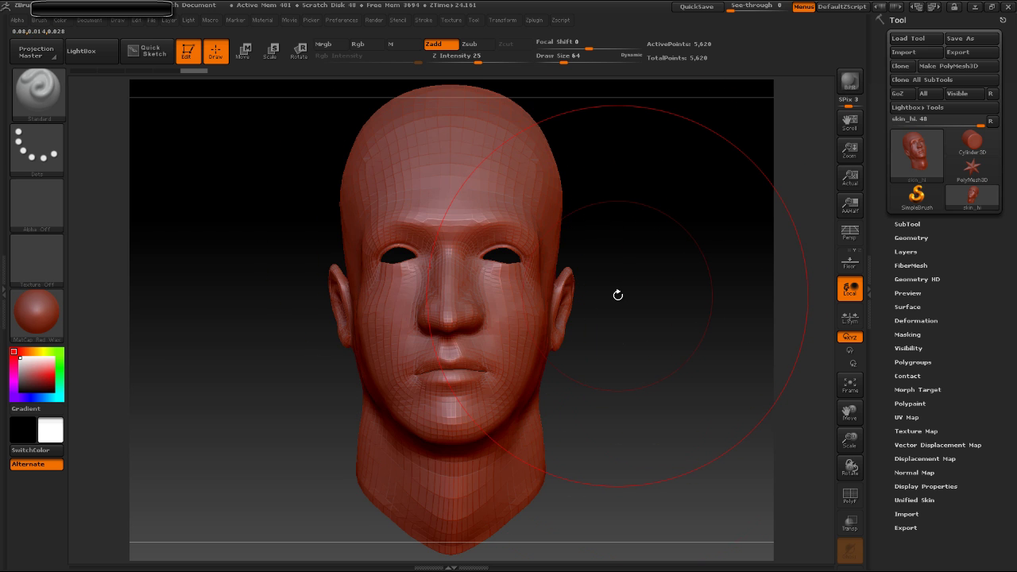
left_click_drag(642, 315, 640, 336)
Flatten the head with Zplugin > UV Master using Use Existing UV Seams
left_click(534, 20)
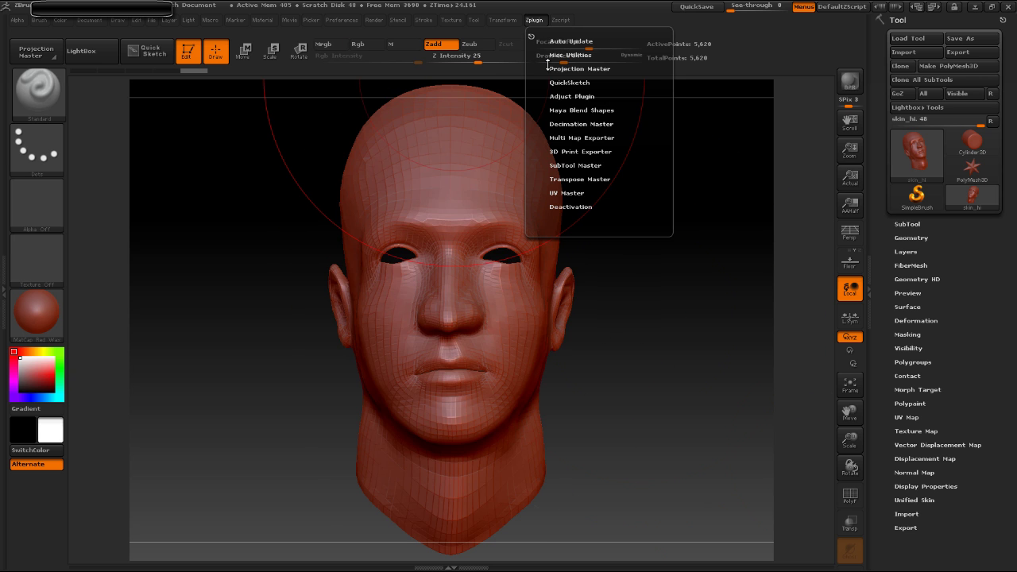
left_click(566, 193)
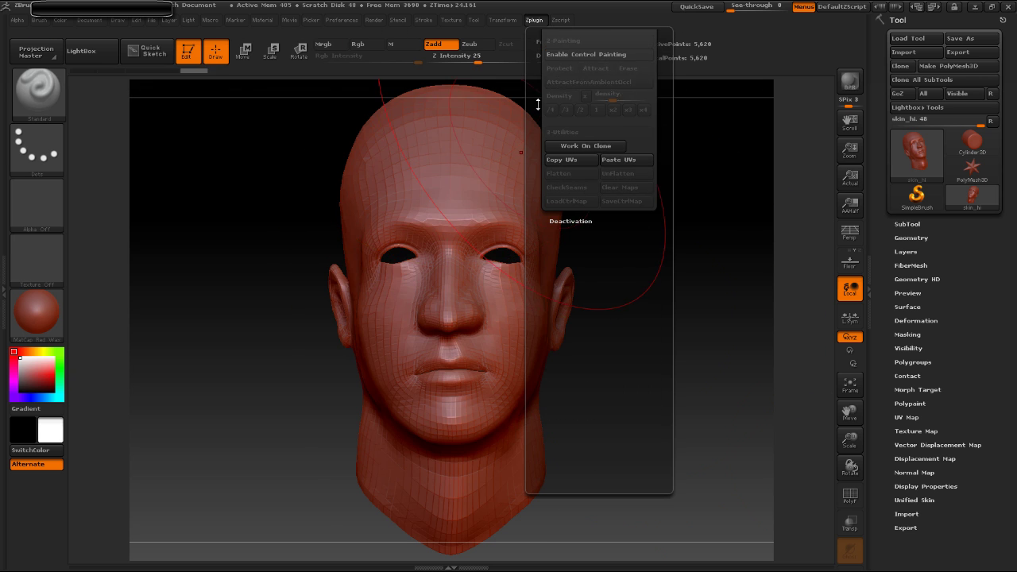
left_click(597, 191)
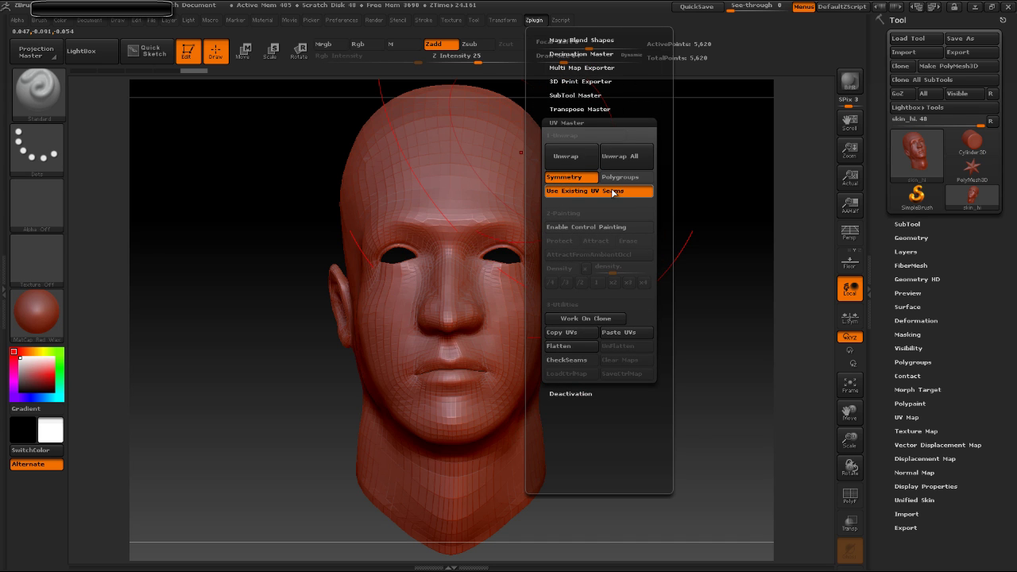
left_click(584, 348)
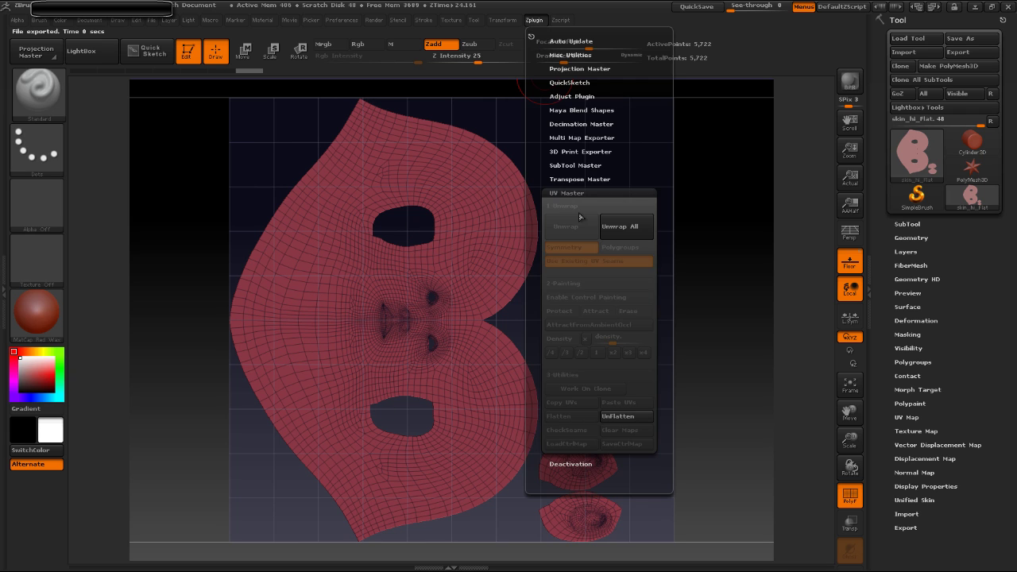
Restore the 3D head, touch up the brow and eye sockets symmetrically, and check the profile
left_click(627, 417)
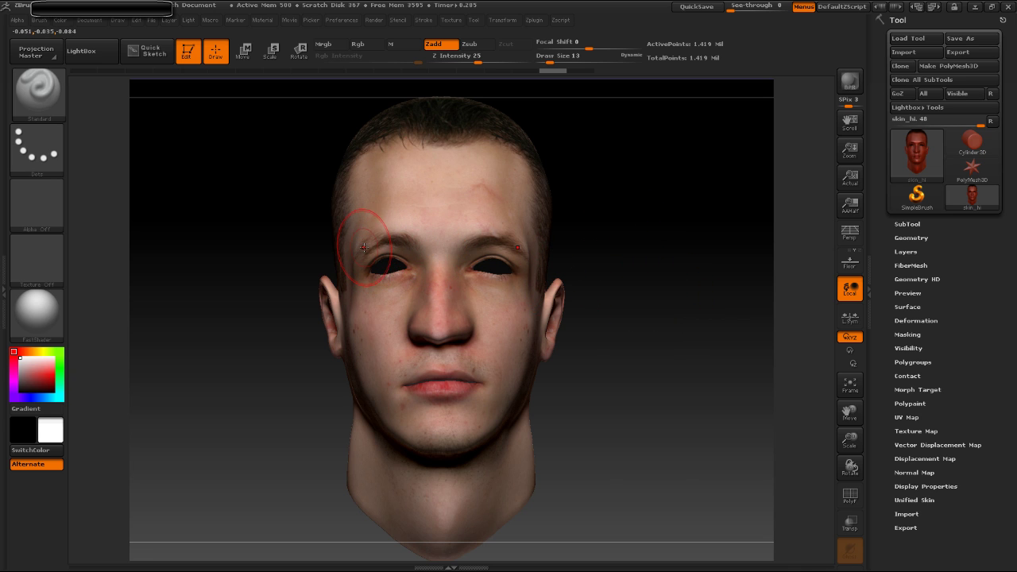
left_click_drag(363, 247, 352, 248)
left_click_drag(222, 341, 268, 334)
left_click_drag(541, 289, 484, 311)
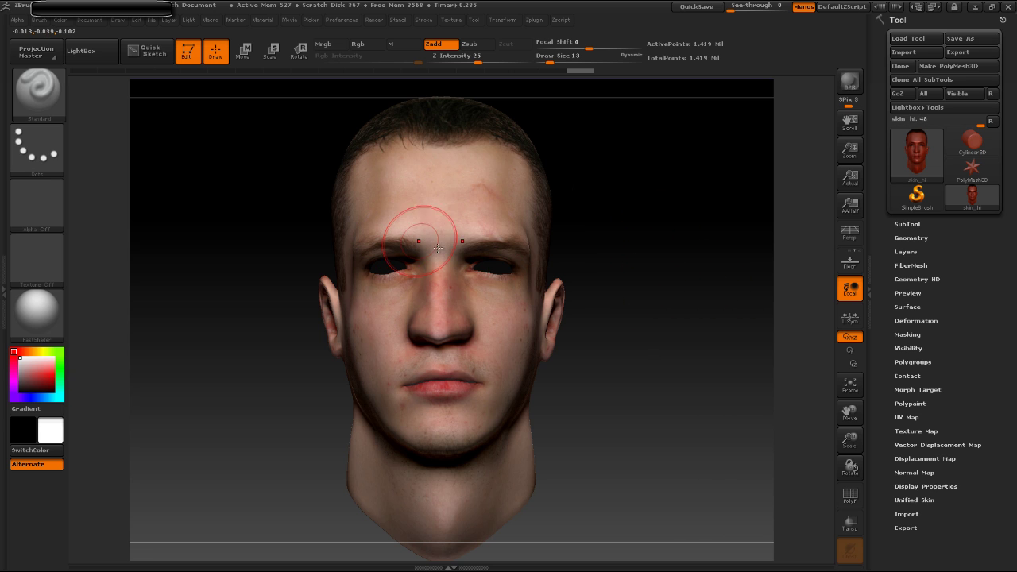
Create a new texture map from the head's polypaint using Texture Map > New From Polypaint
left_click(915, 431)
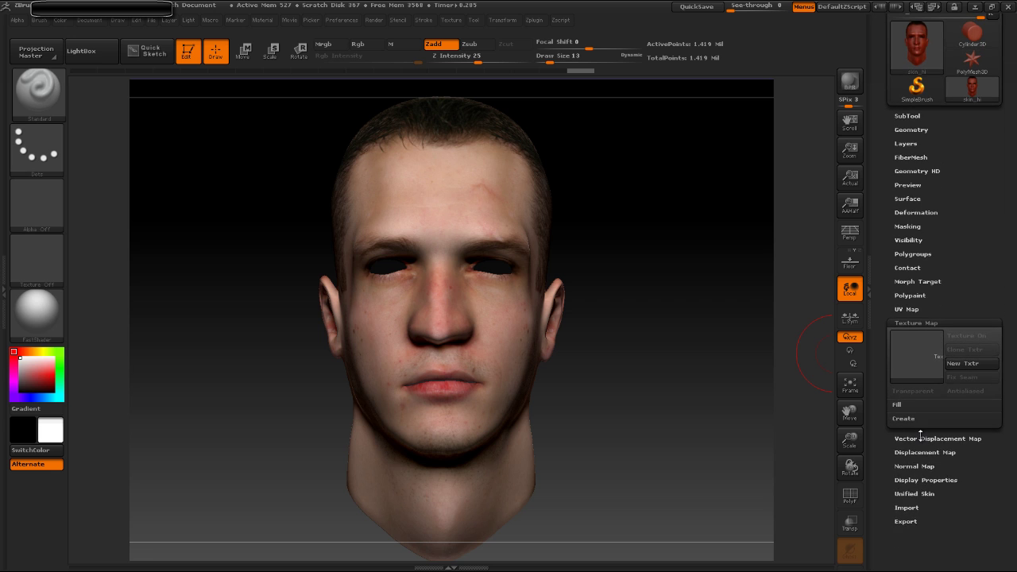
left_click(921, 419)
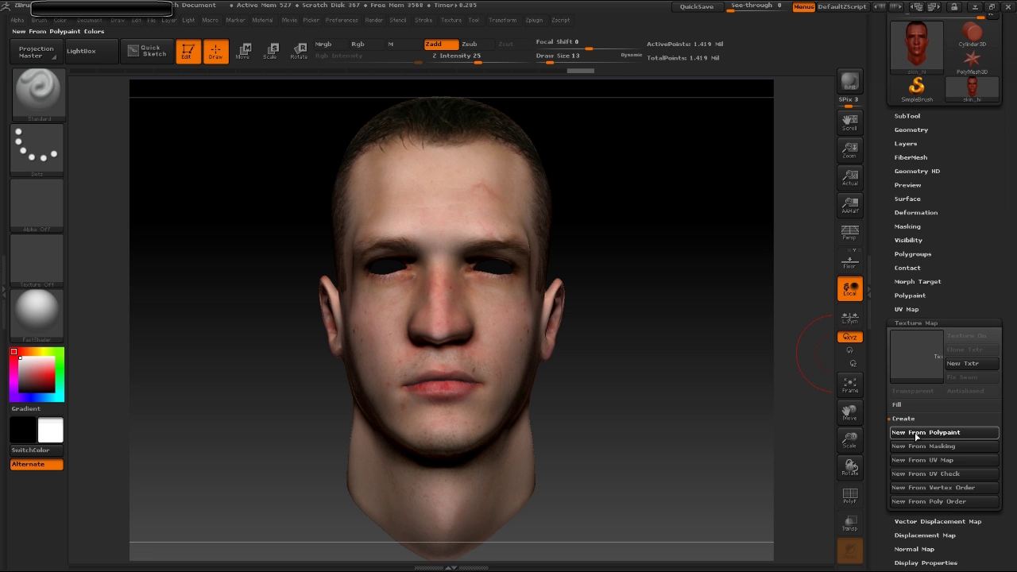
left_click(915, 433)
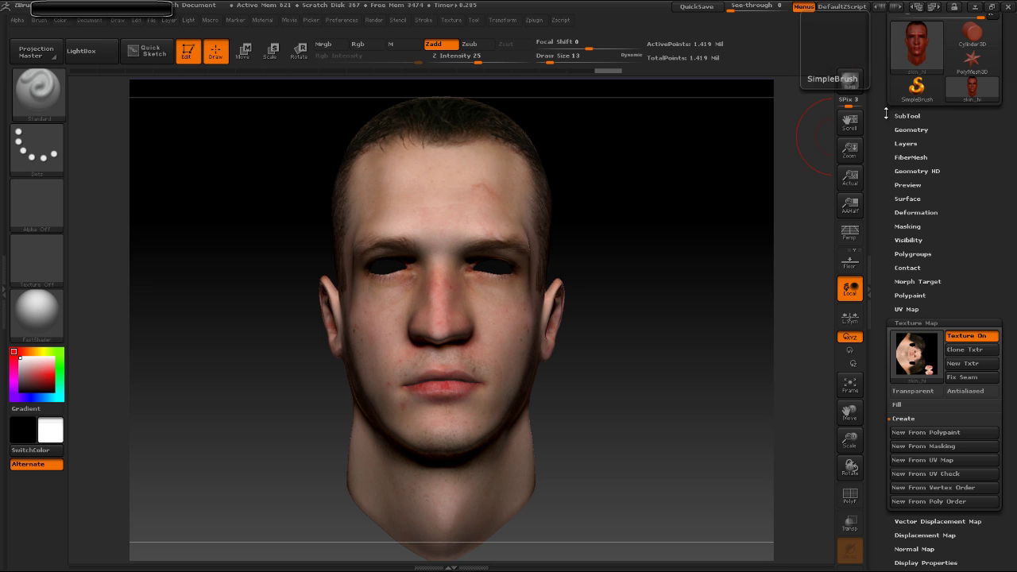
scroll(937, 131, "up", 3)
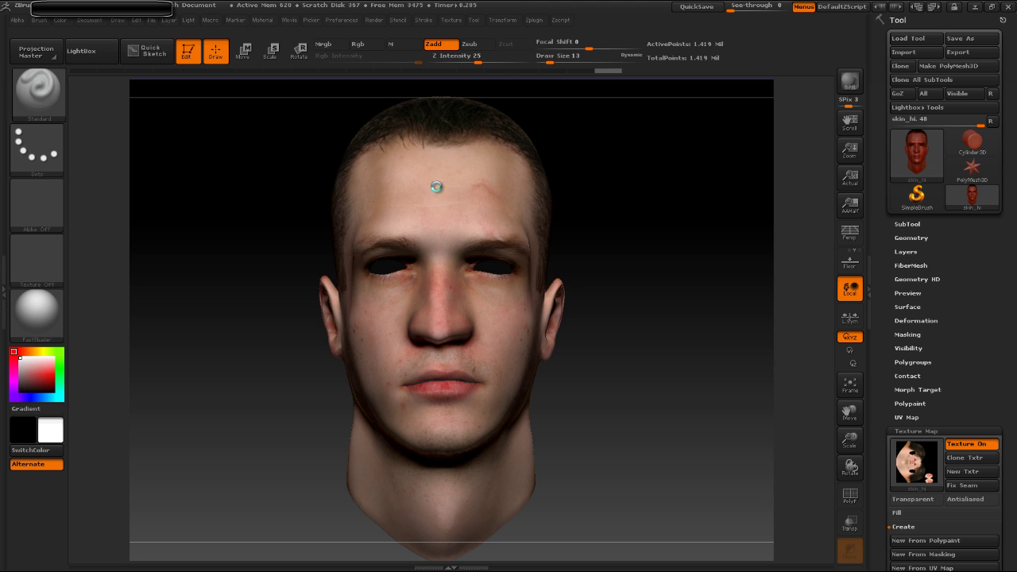
GoZ the head at its lowest subdivision, keeping Blender (current) as the receiving application
key("shift+d")
key("shift+d")
key("shift+d")
key("shift+d")
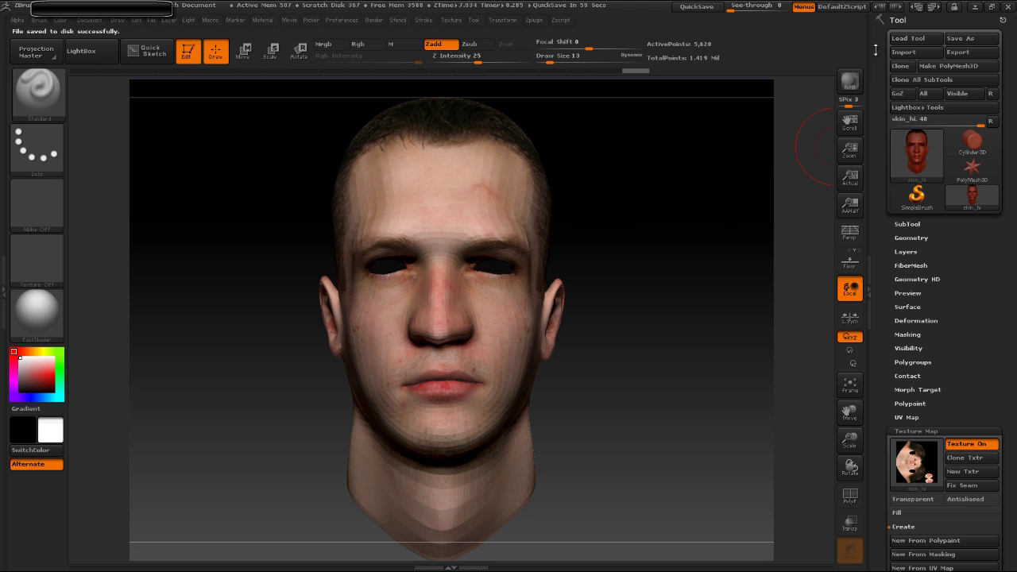
left_click(991, 94)
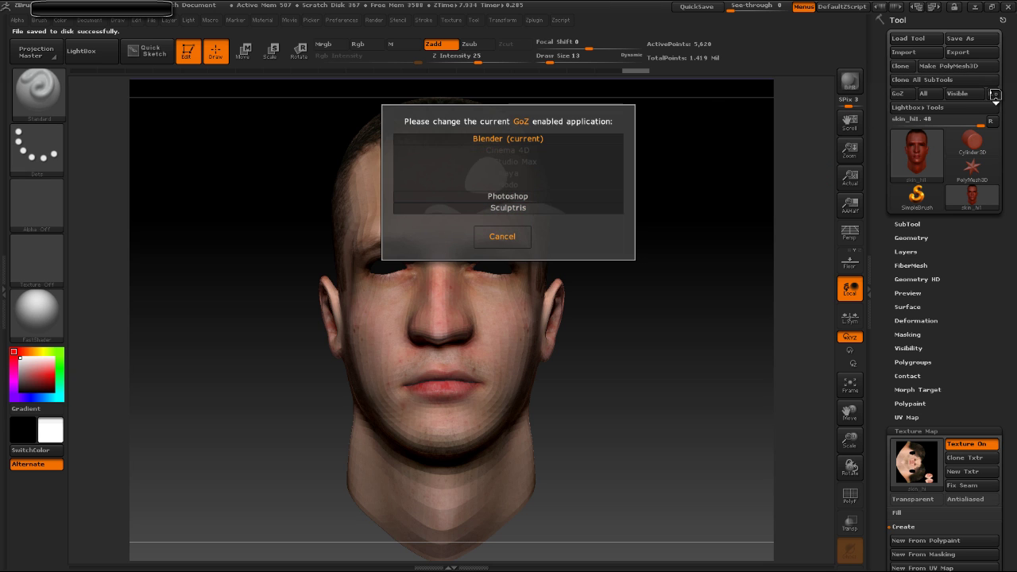
left_click(517, 138)
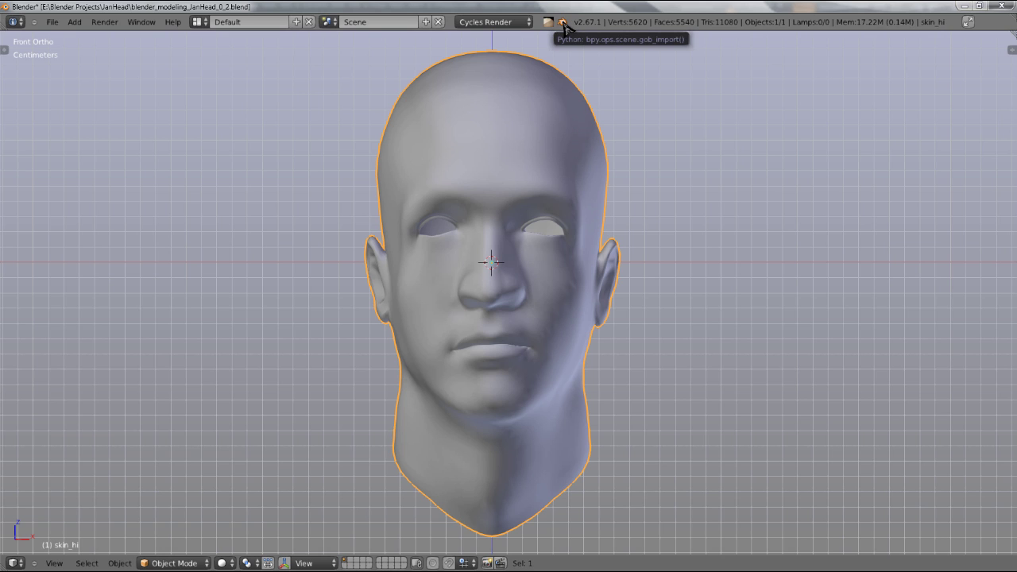
Import the GoB mesh from ZBrush and delete the old overlapping skin_hi head
left_click(563, 24)
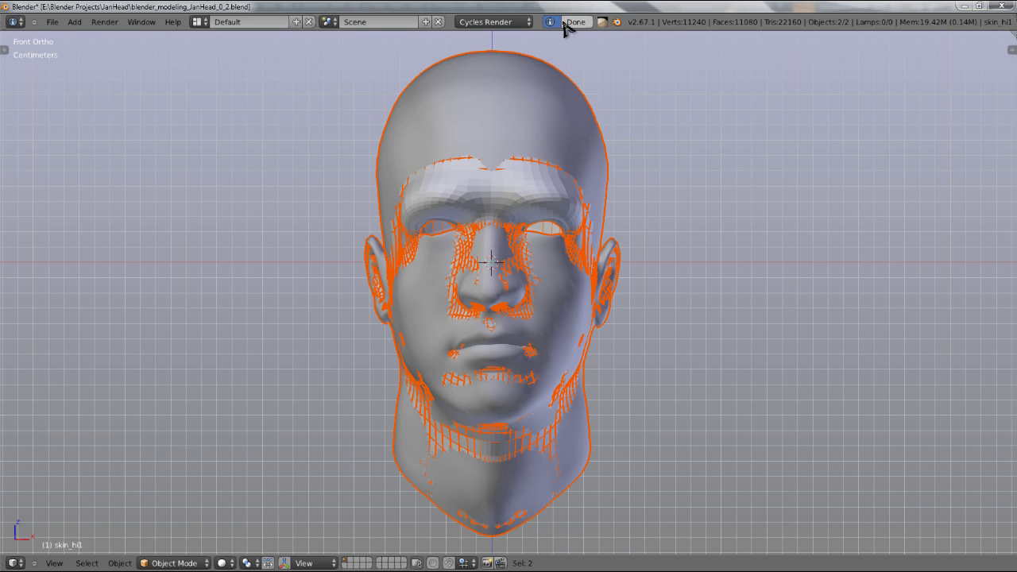
right_click(556, 107)
right_click(556, 107)
right_click(556, 107)
key("x")
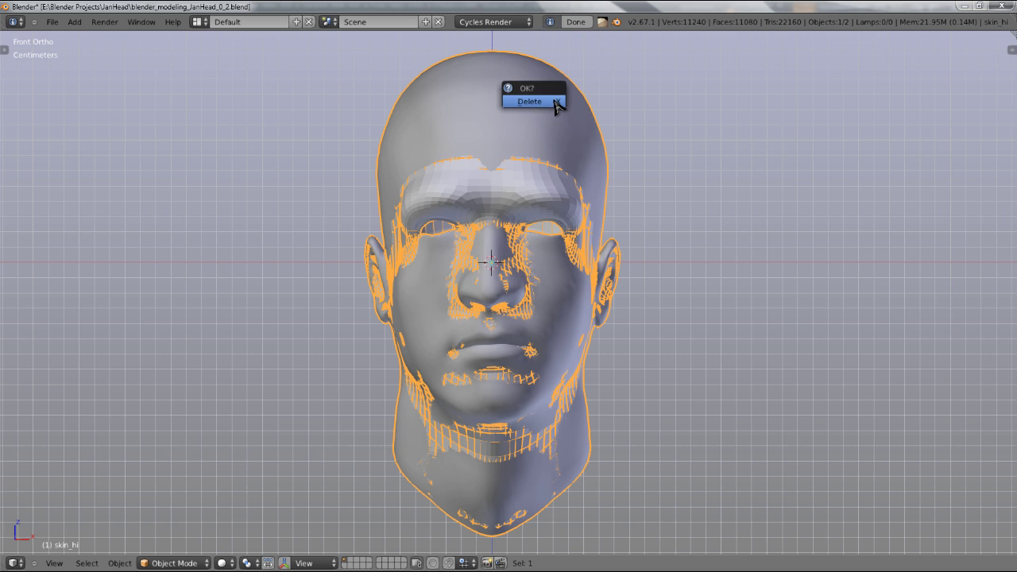
left_click(555, 101)
Select the imported skin_hi1 head and return to the straight front view
right_click(502, 175)
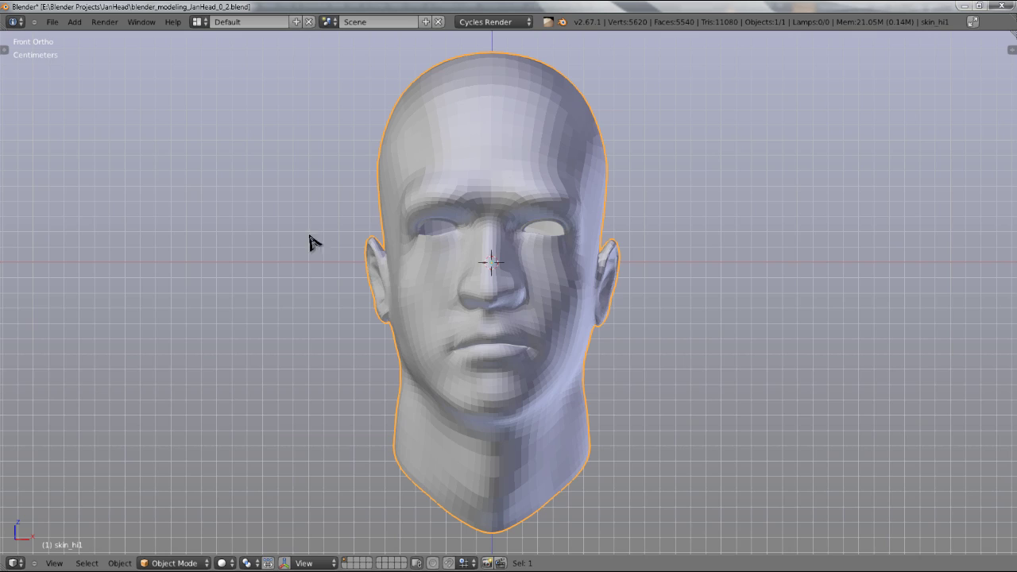
middle_click_drag(339, 279, 557, 229)
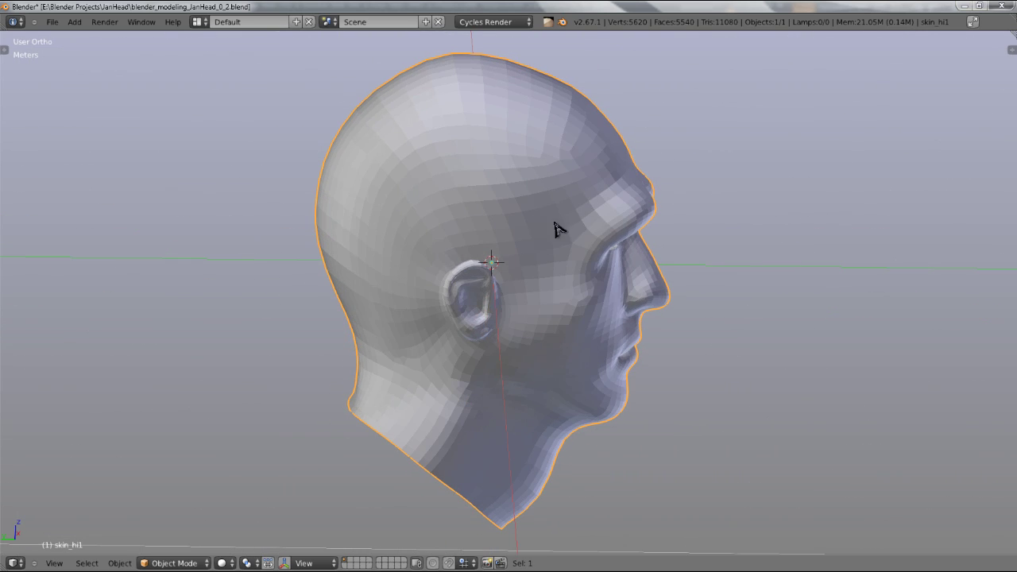
middle_click_drag(643, 280, 498, 294)
key("KP_1")
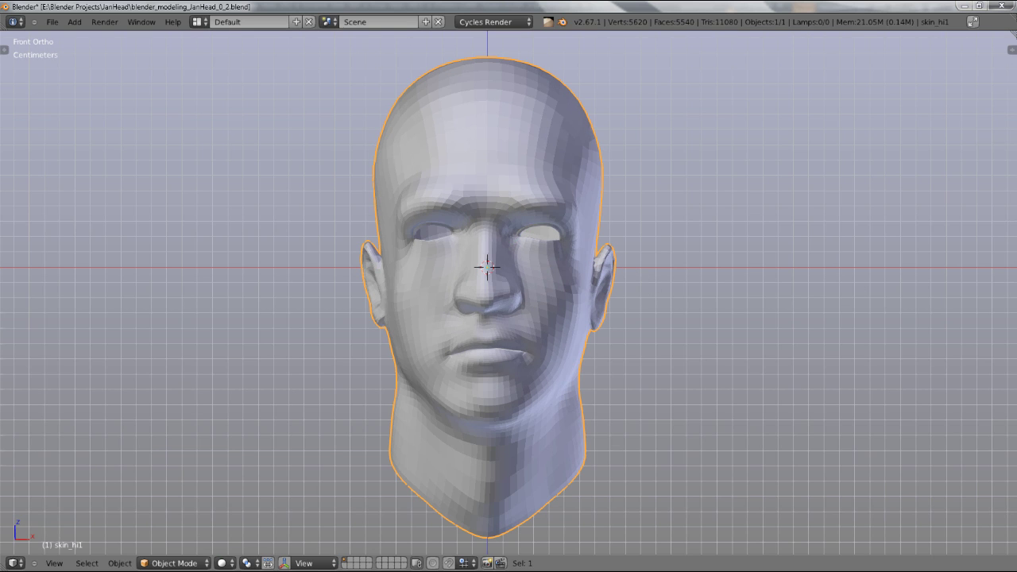
Open a floating Properties window showing the head's GoB_skin_hi1 material settings
key("F11")
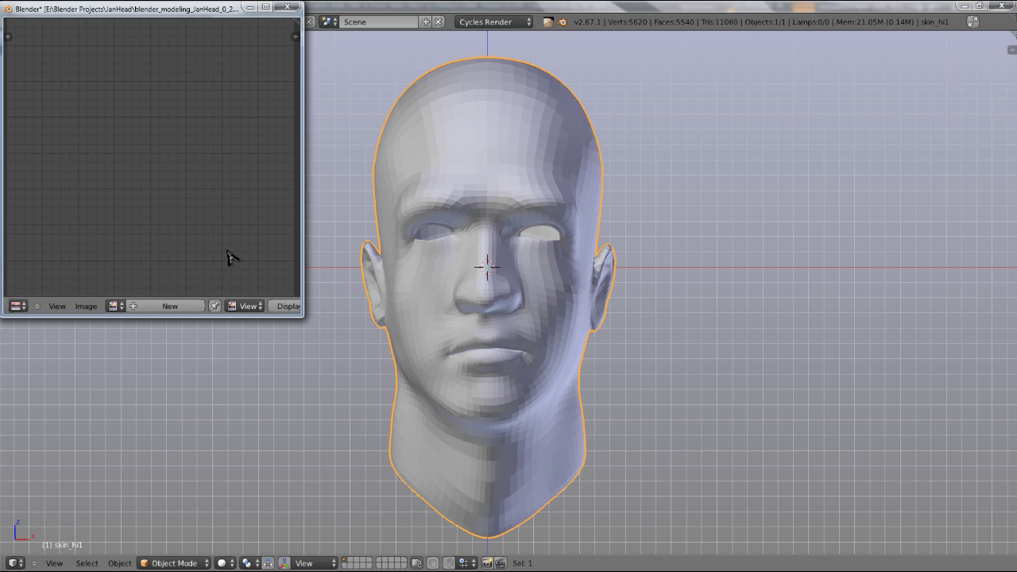
left_click(24, 308)
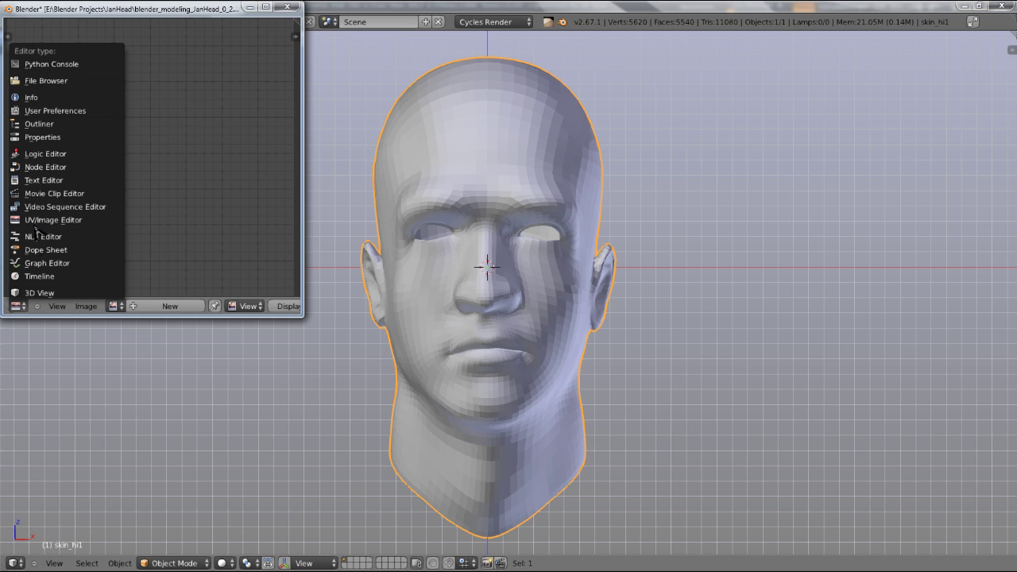
left_click(40, 134)
left_click(155, 26)
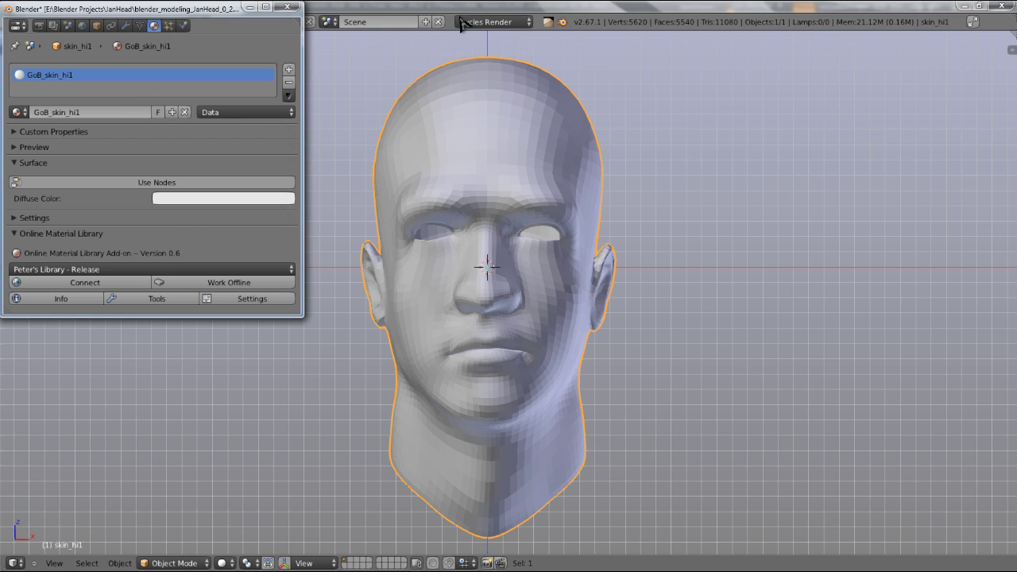
Switch the renderer to Blender Render and set the material's Specular Intensity to 0
left_click(508, 21)
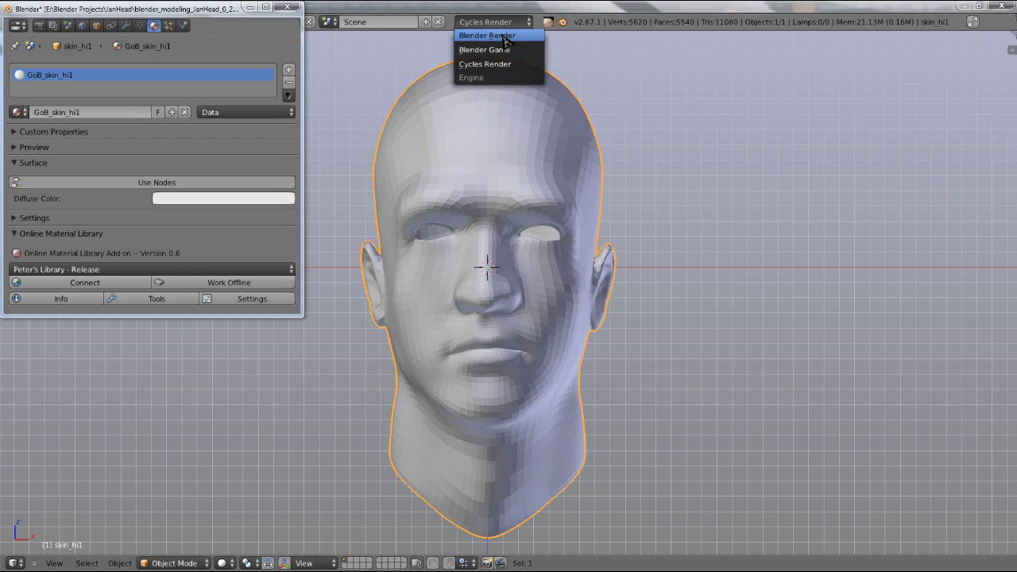
left_click(486, 35)
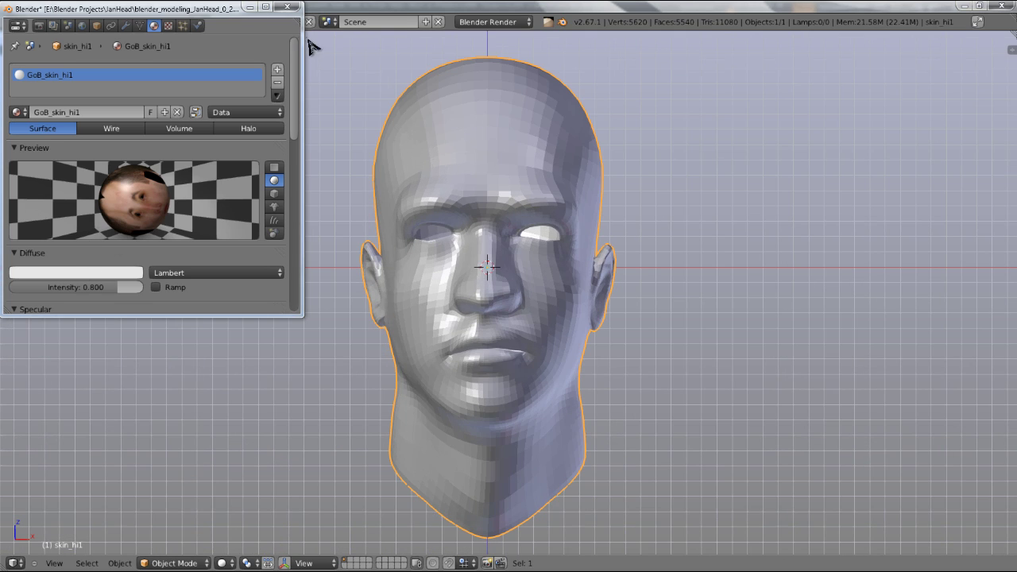
scroll(301, 74, "down", 5)
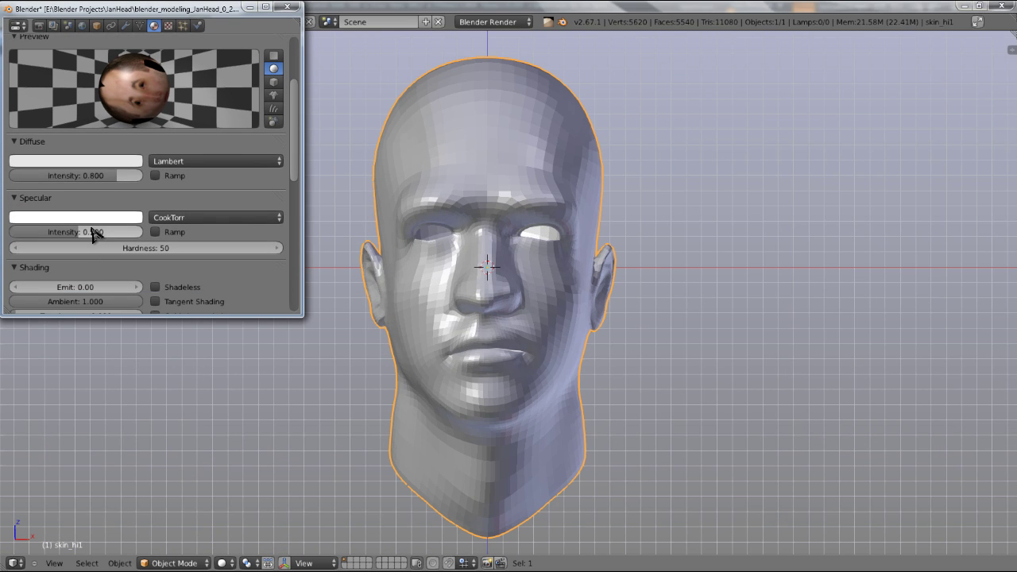
Set the viewport to Rendered shading, add a Hemi lamp, and check the lit head from side and front
left_click(223, 562)
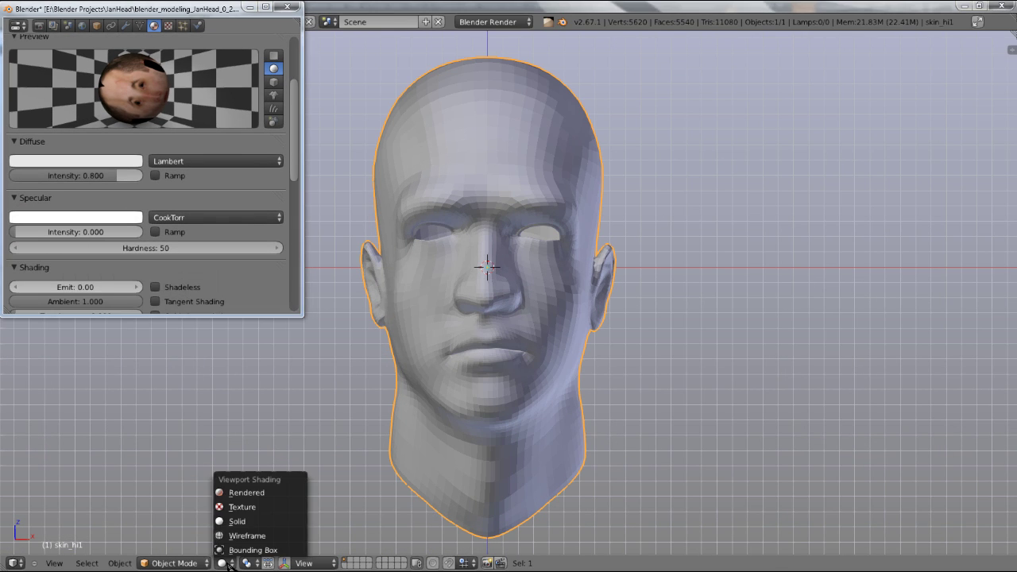
left_click(248, 493)
key("shift+a")
mouse_move(474, 429)
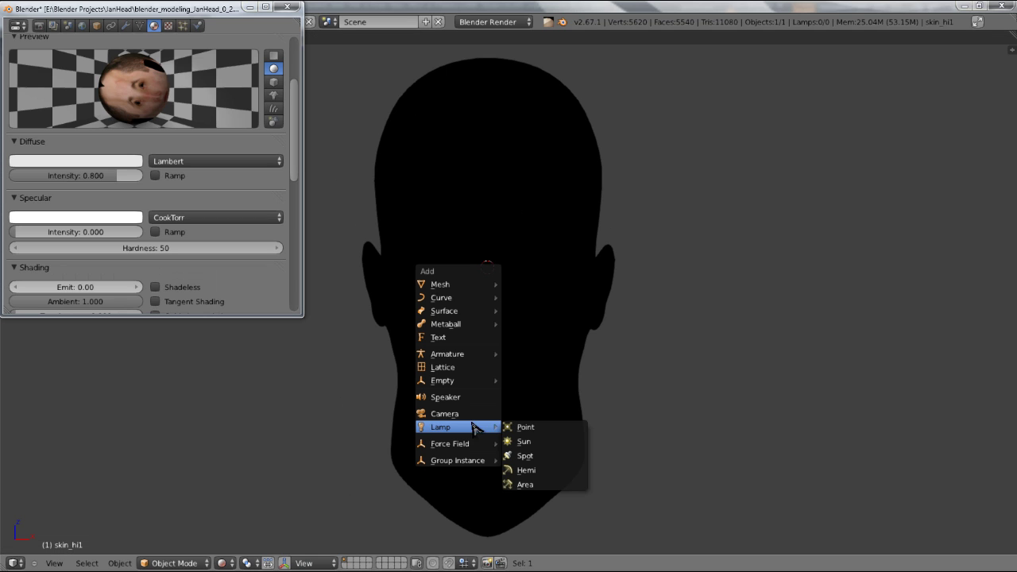
left_click(537, 469)
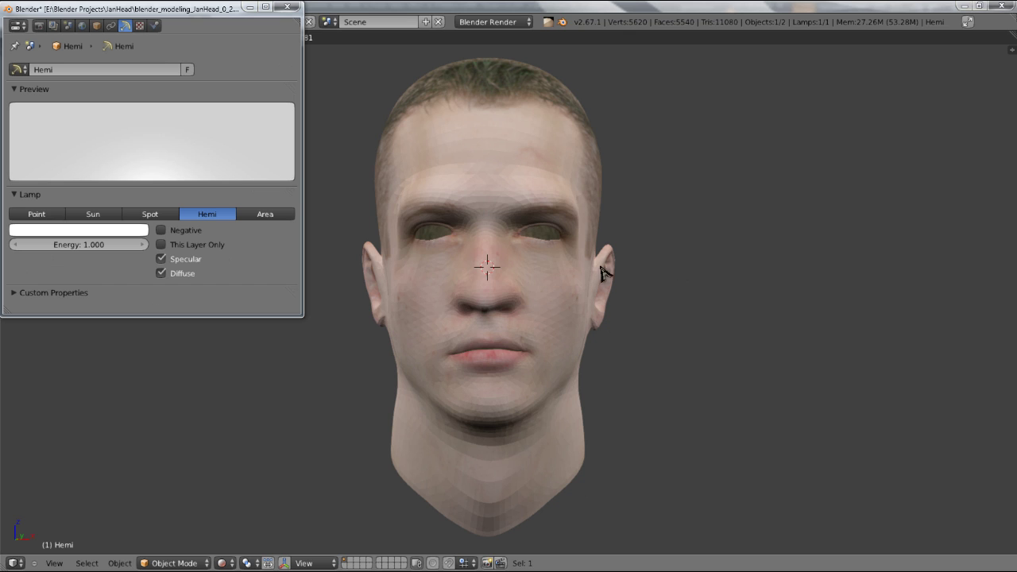
middle_click_drag(602, 273, 466, 275)
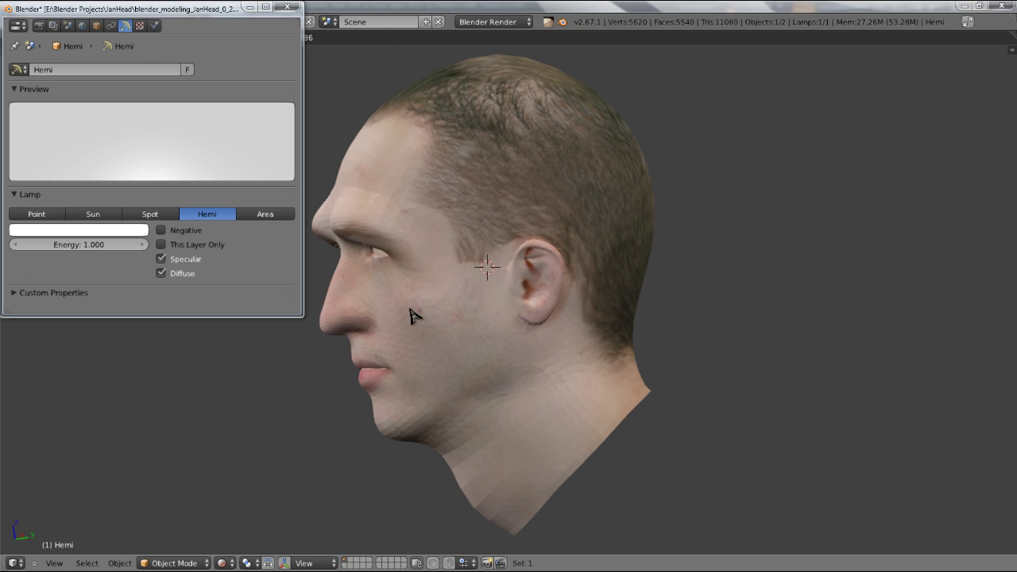
key("KP_1")
Switch the renderer to Cycles and enable nodes on the head's material
left_click(493, 22)
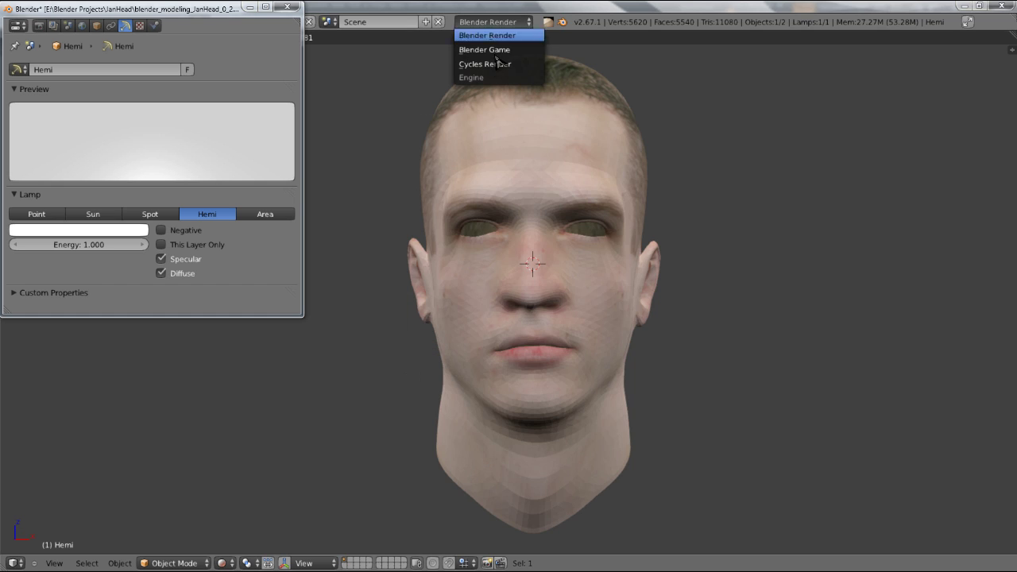
left_click(497, 62)
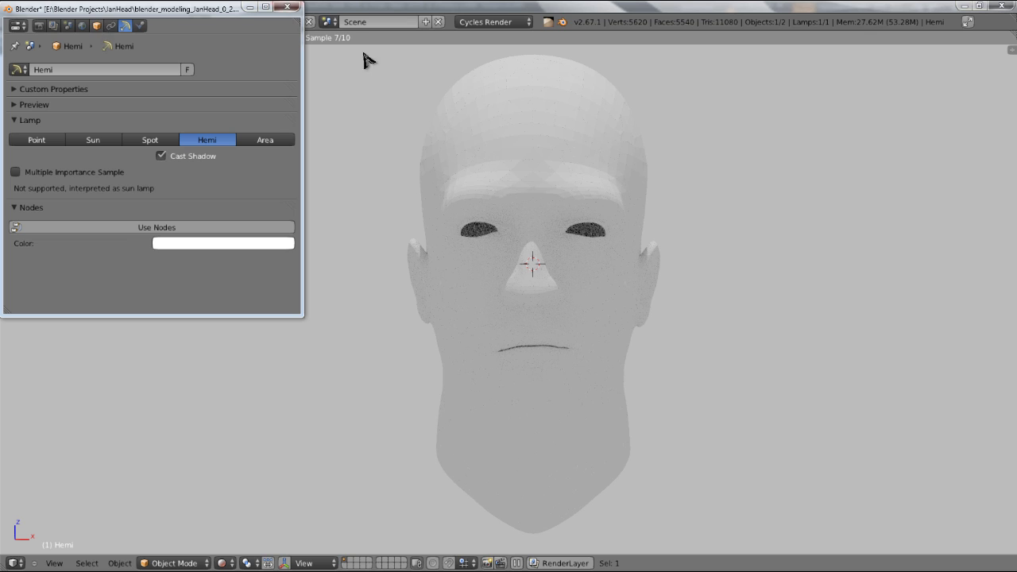
right_click(487, 151)
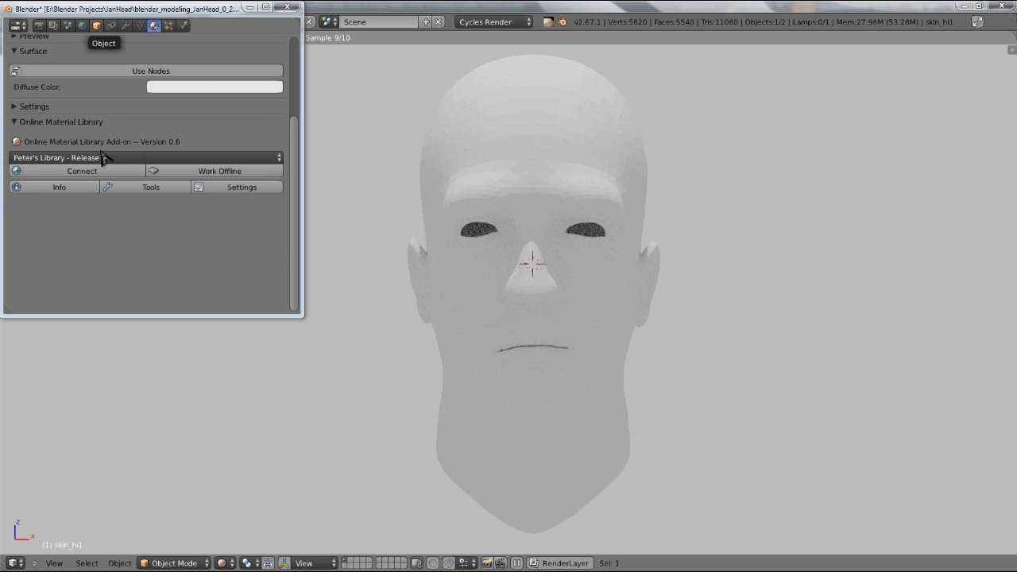
left_click(132, 73)
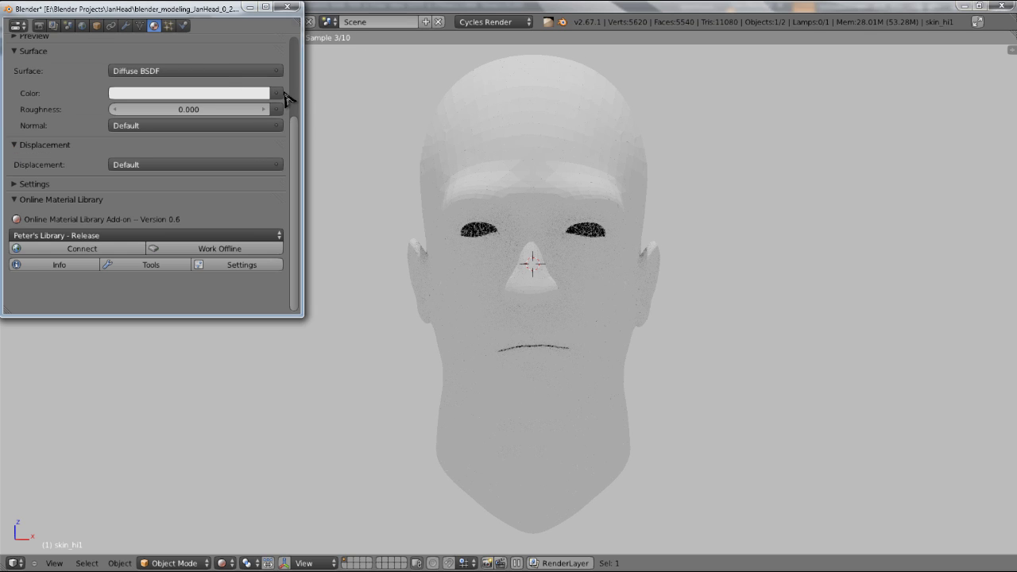
Feed the Diffuse BSDF colour from an Image Texture using skin_hi1_TXTR.tif
left_click_drag(303, 99, 433, 100)
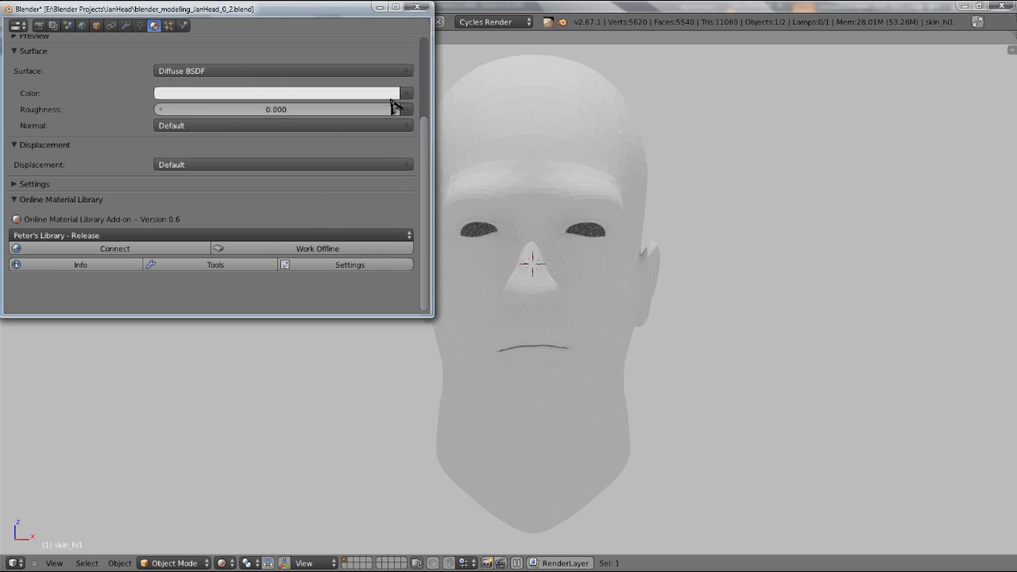
left_click(406, 94)
left_click(151, 235)
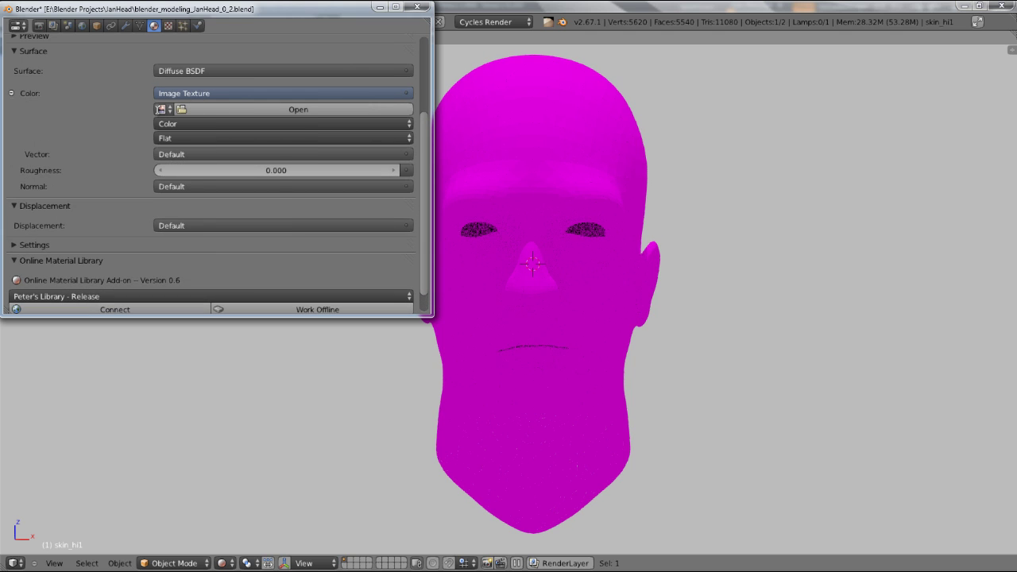
left_click(159, 109)
left_click(200, 130)
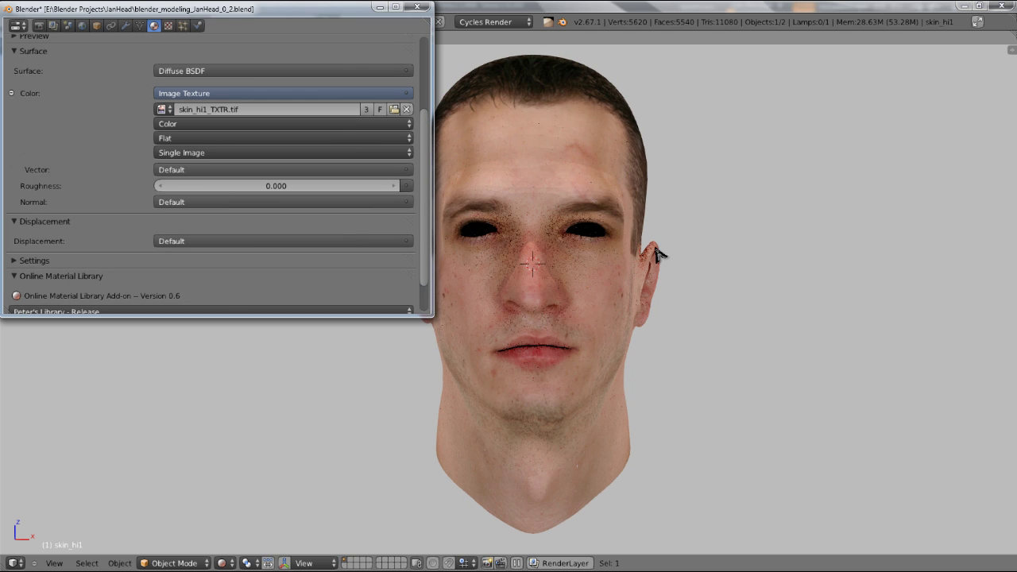
middle_click_drag(656, 252, 581, 277)
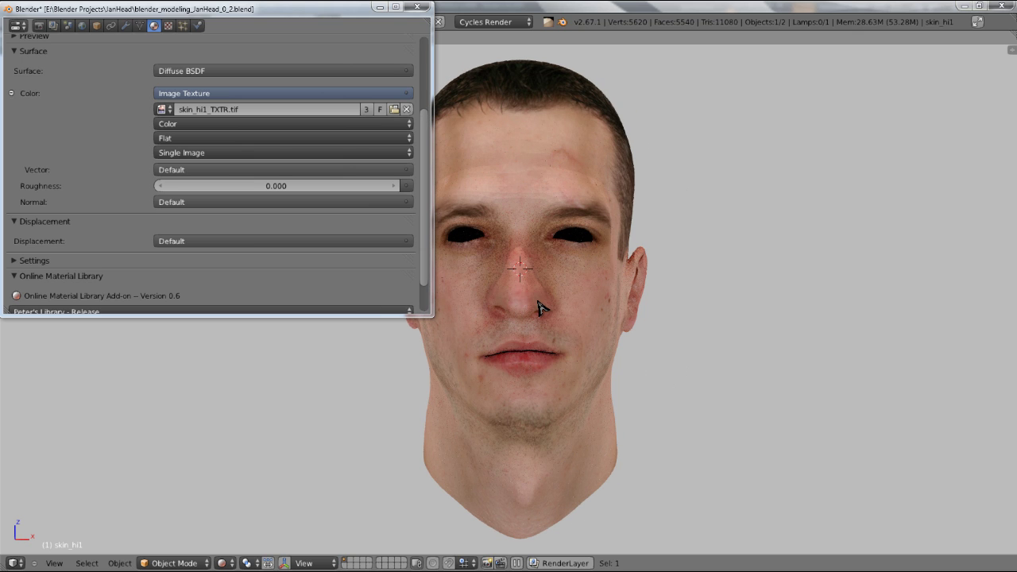